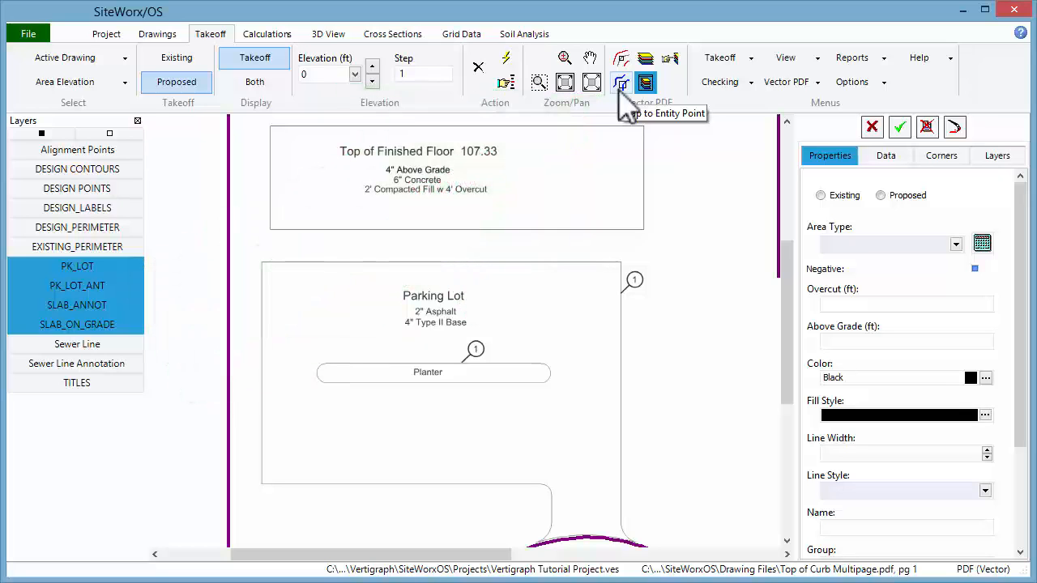
Enable snapping to entity points and start a proposed area elevation takeoff at the finished-floor slab's upper-right corner.
left_click(620, 84)
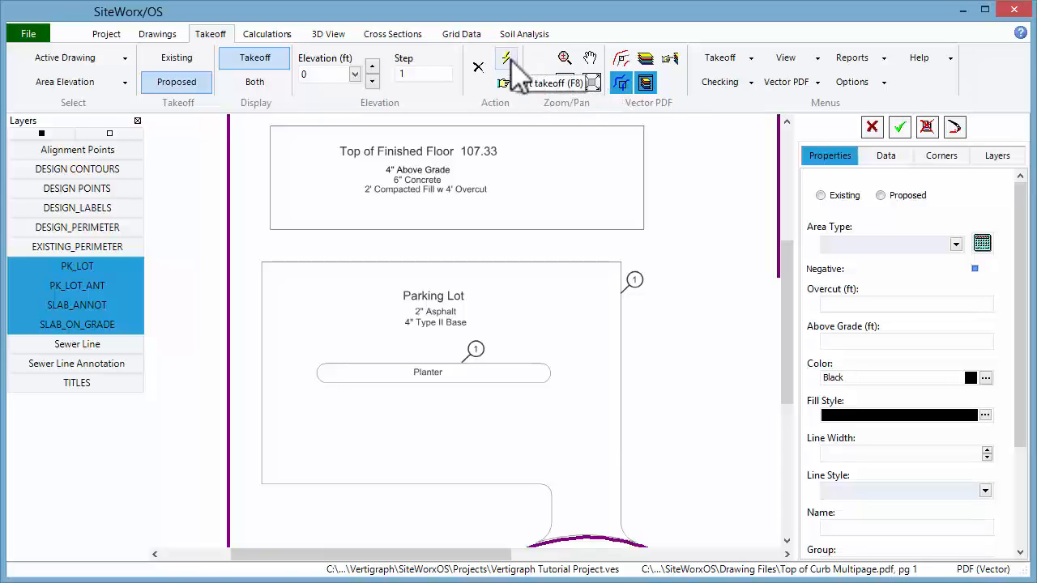
left_click(507, 59)
left_click(609, 124)
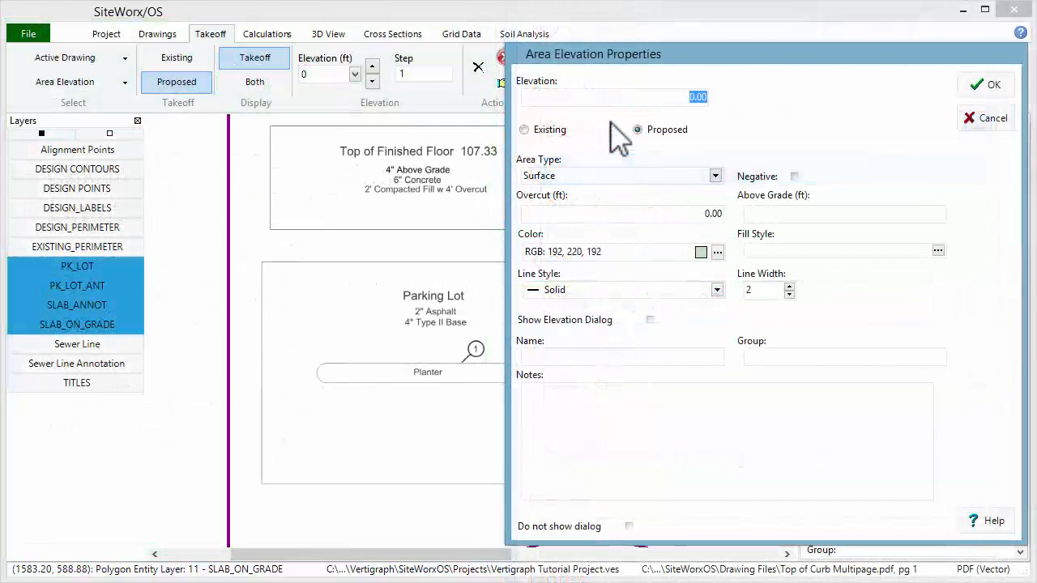
Set the slab area's elevation to 107.33, area type to Surface, overcut to 4 ft and above grade to .33 ft.
type("107")
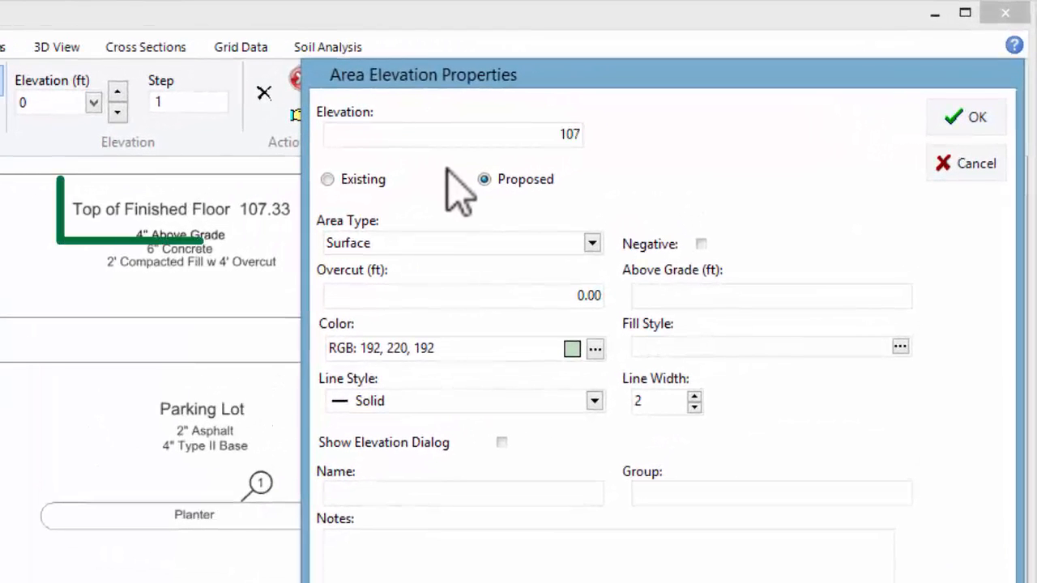
type(".33")
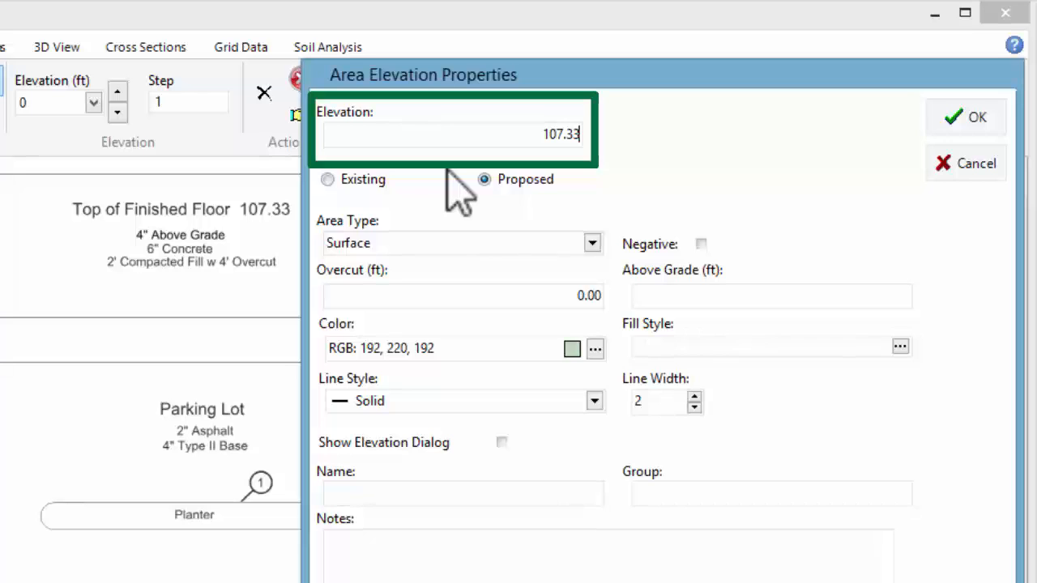
left_click(591, 243)
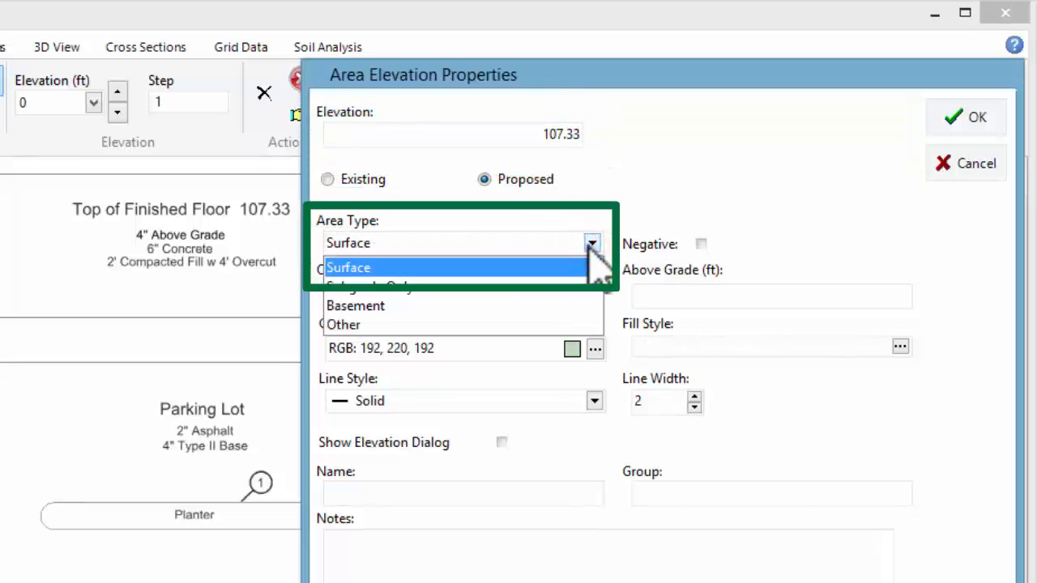
left_click(498, 271)
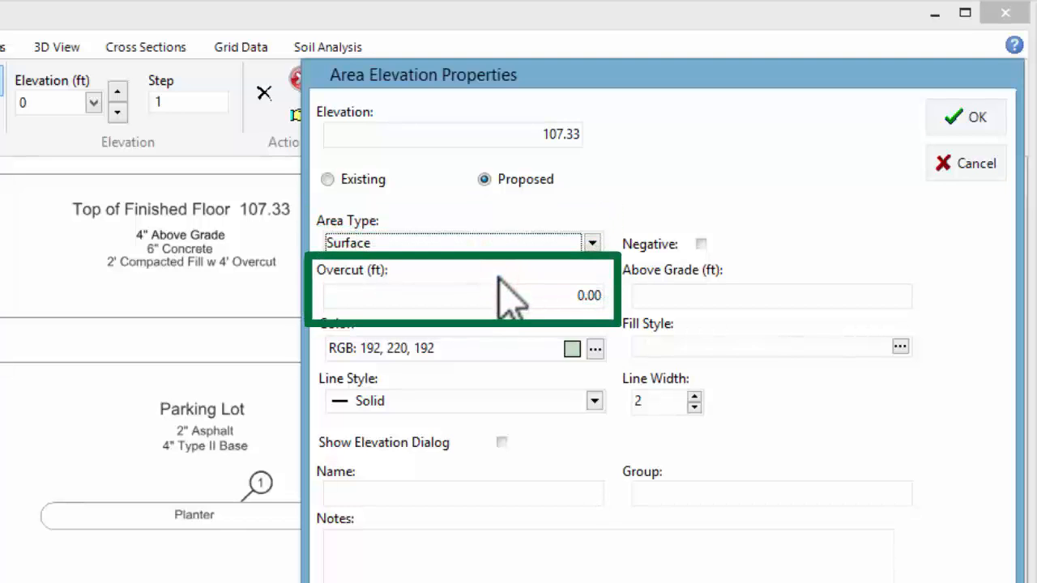
left_click(504, 293)
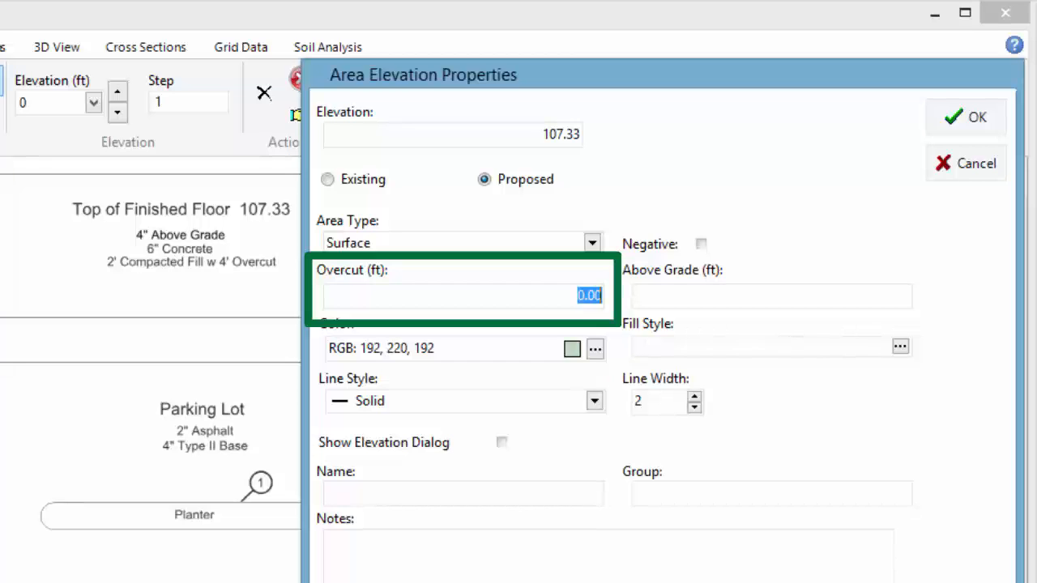
type("4")
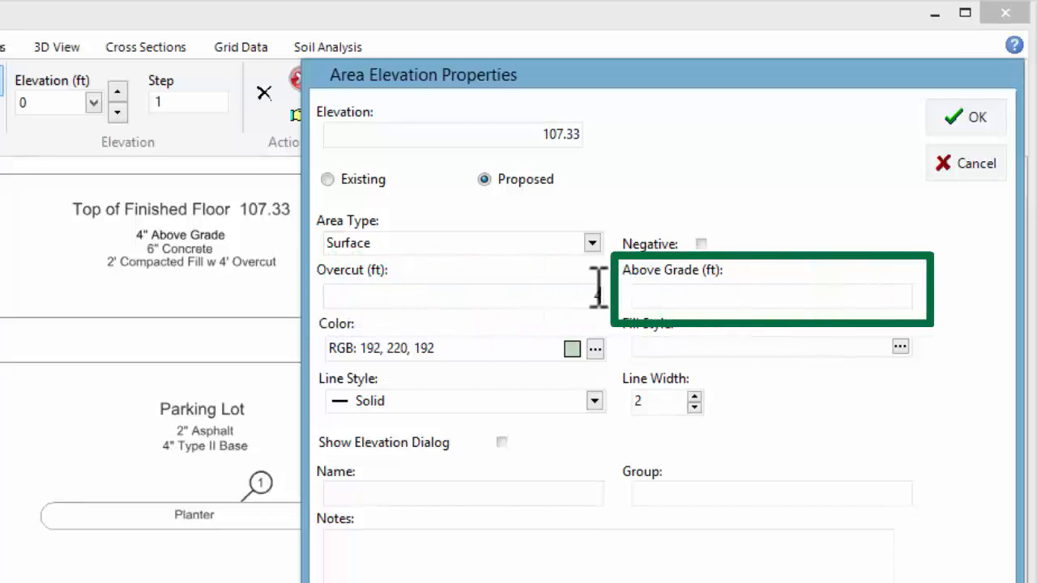
left_click(652, 293)
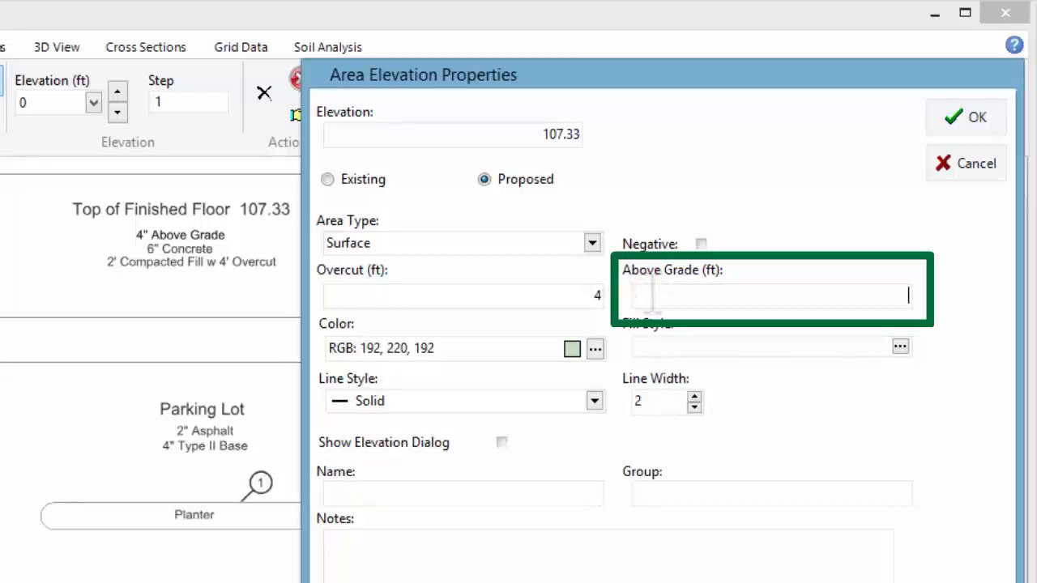
type(".33")
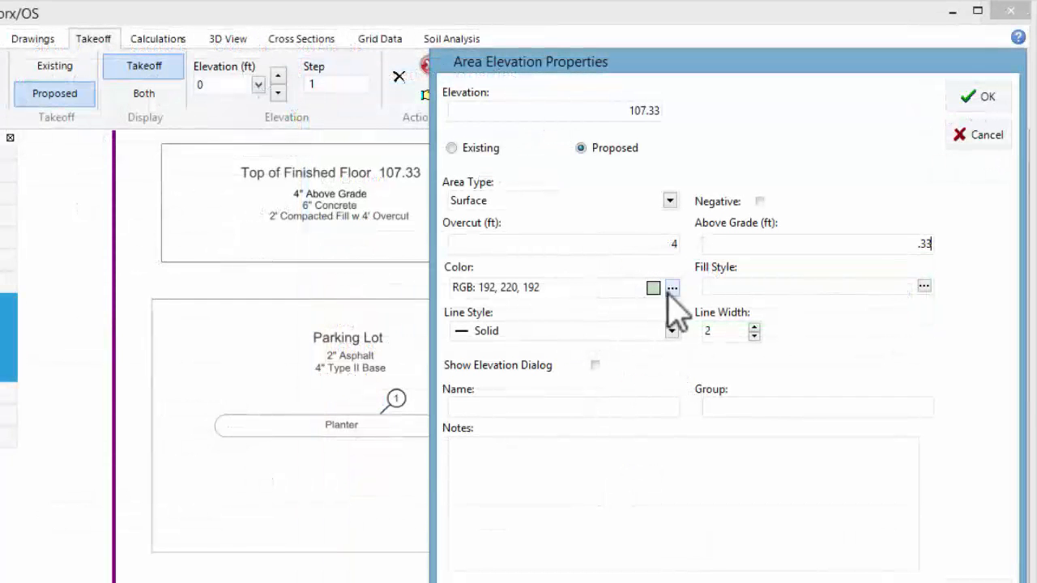
Color the area Dark Orange, name it Slab and accept its elevation properties.
left_click(672, 288)
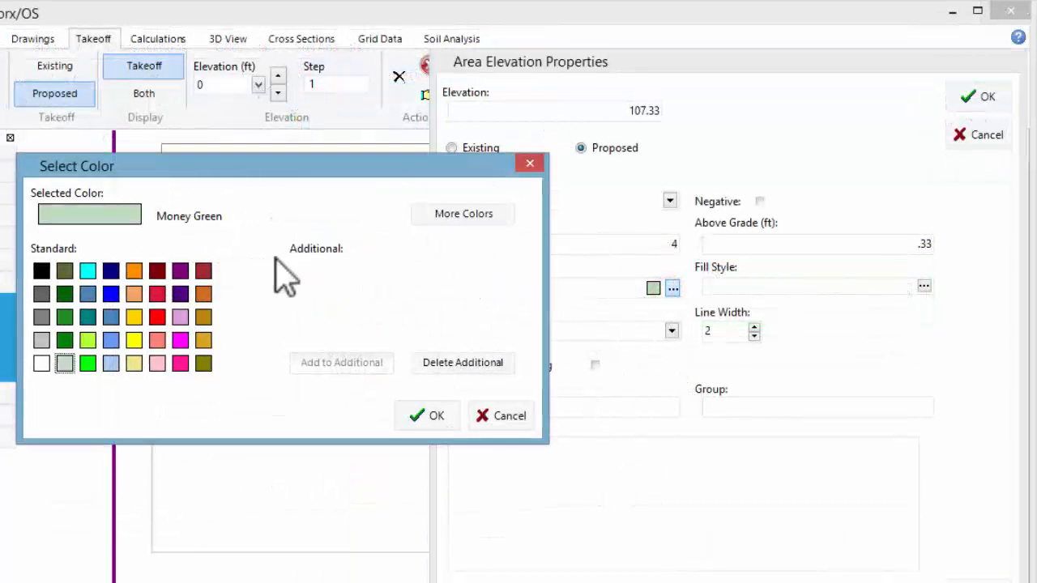
left_click(133, 271)
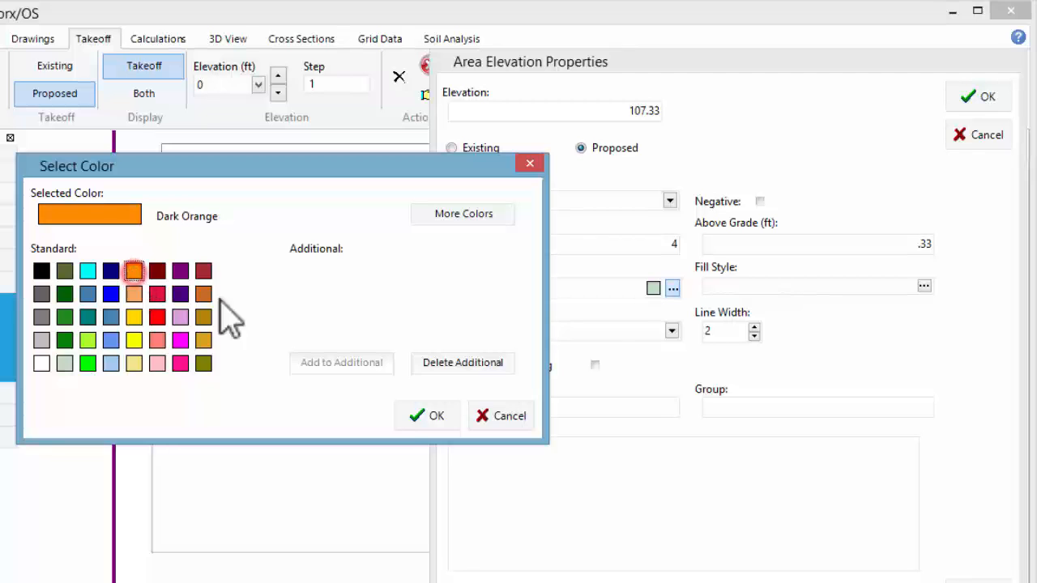
left_click(405, 415)
left_click(480, 410)
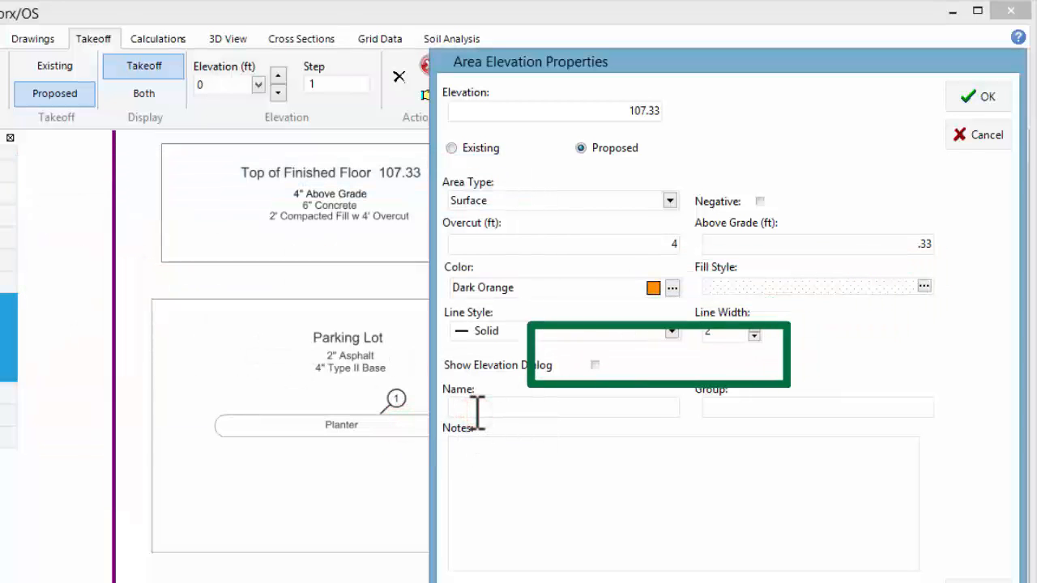
type("Slab")
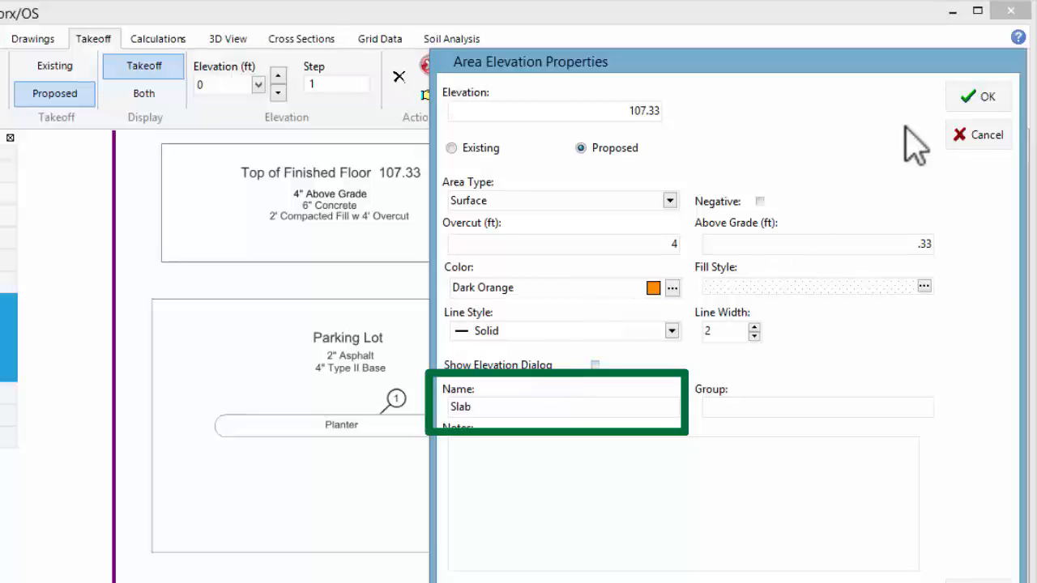
left_click(953, 99)
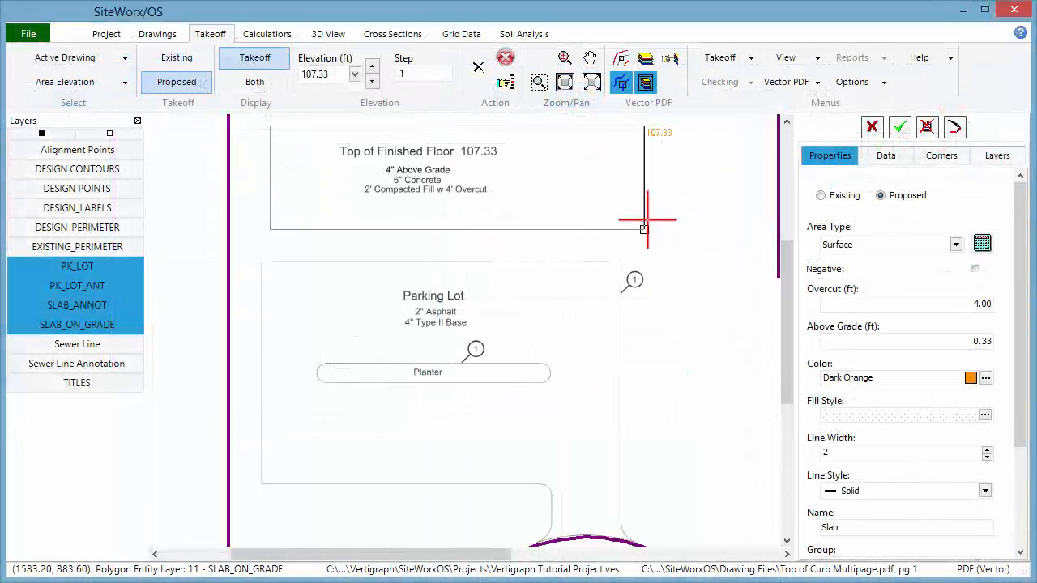
Trace the remaining corners of the Top of Finished Floor rectangle and finish the slab area.
left_click(645, 229)
left_click(272, 229)
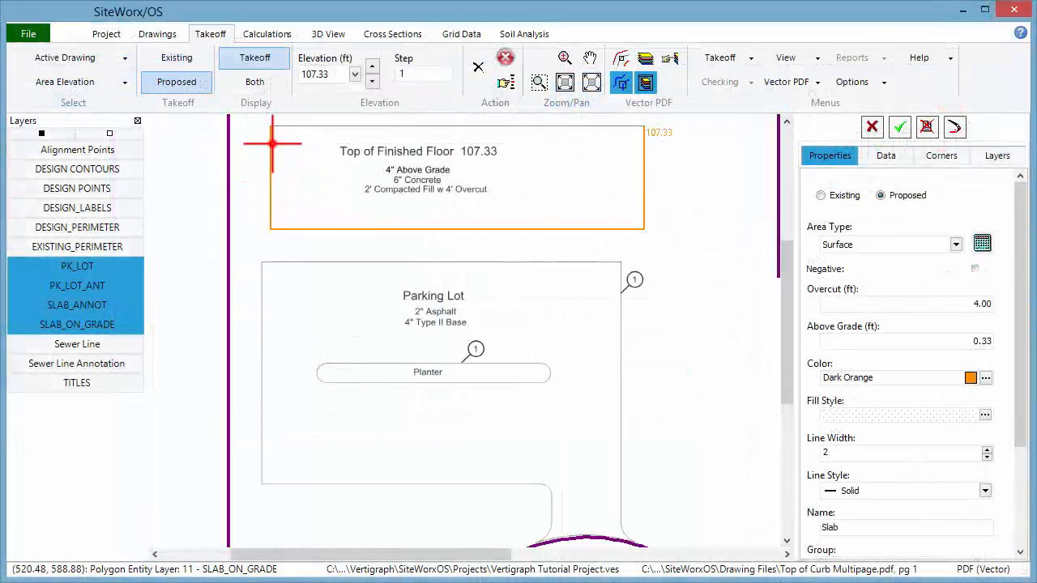
right_click(274, 143)
left_click(302, 192)
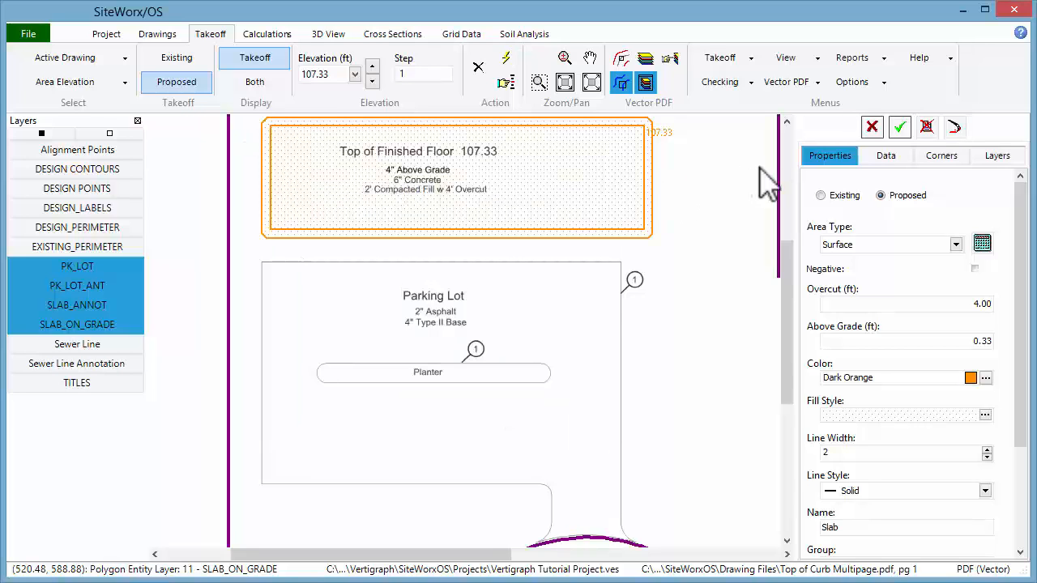
Add a Concrete material layer with a depth of .5 ft to the slab.
left_click(984, 158)
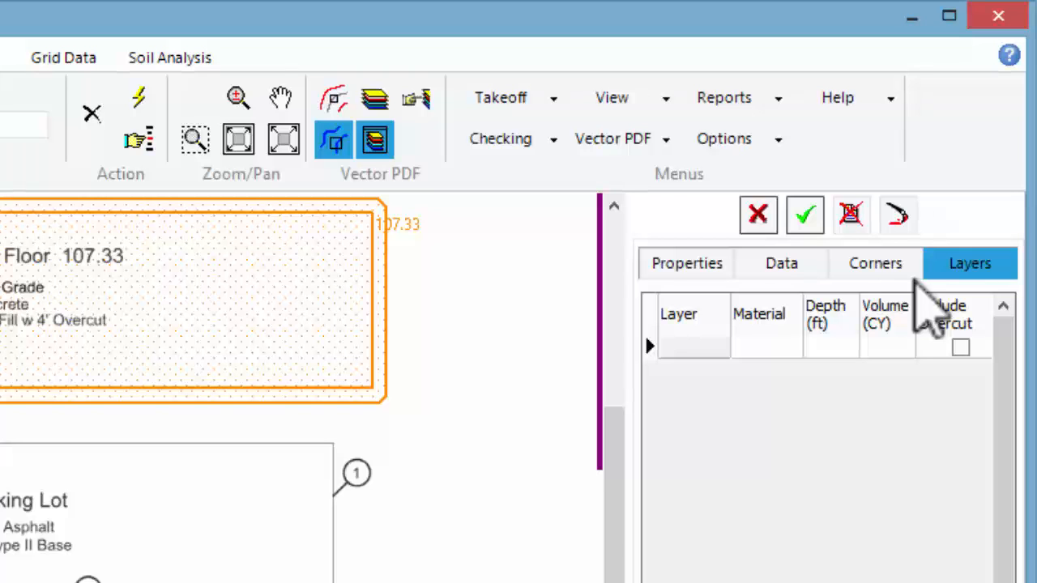
left_click(929, 264)
left_click(756, 347)
type("Concrete")
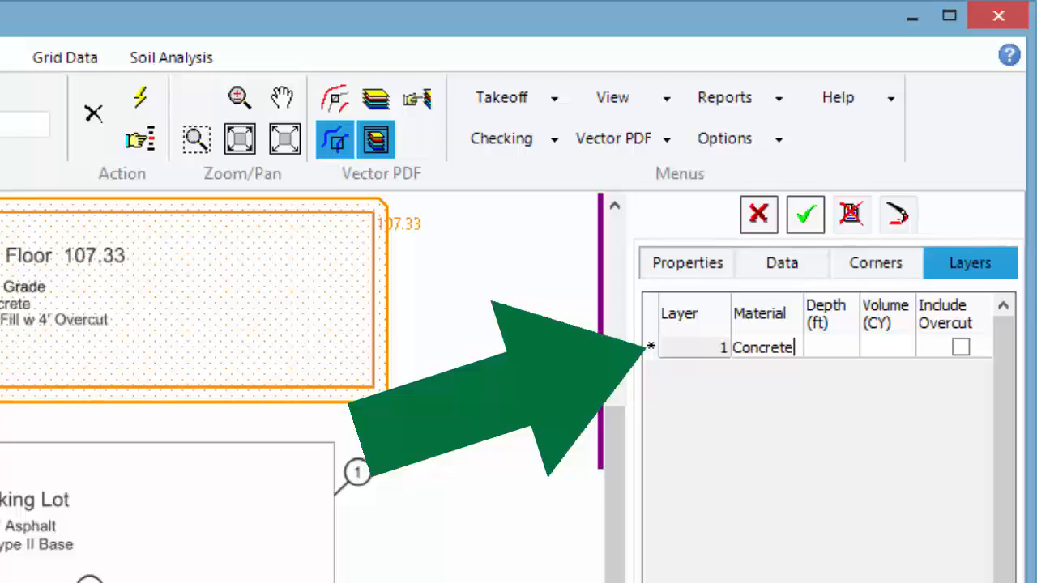
key("Tab")
type(".5")
key("Return")
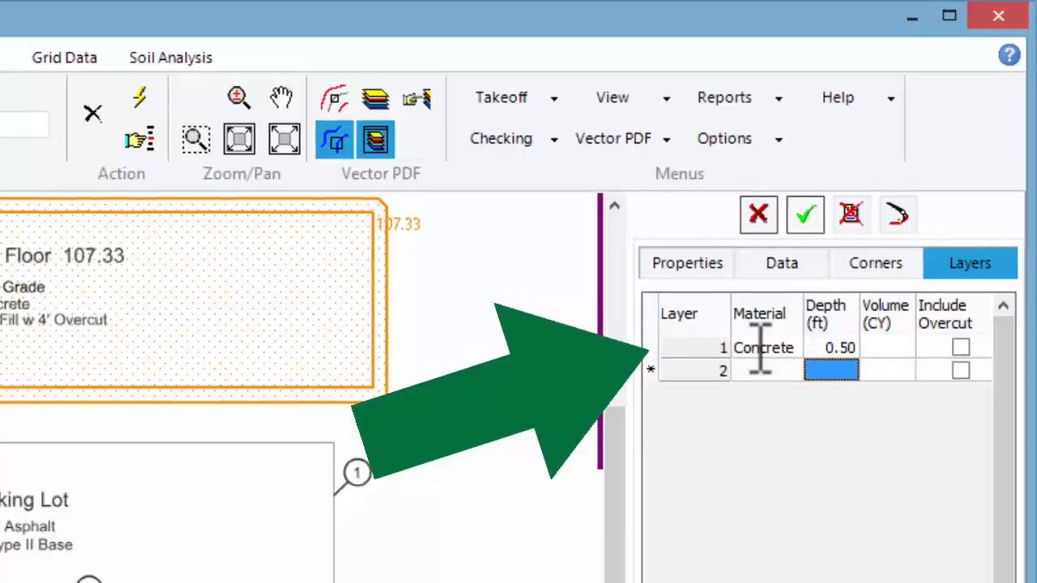
Add a second layer of Select Fill 2 ft deep with overcut included, and save the slab's layers.
type("Select Fill")
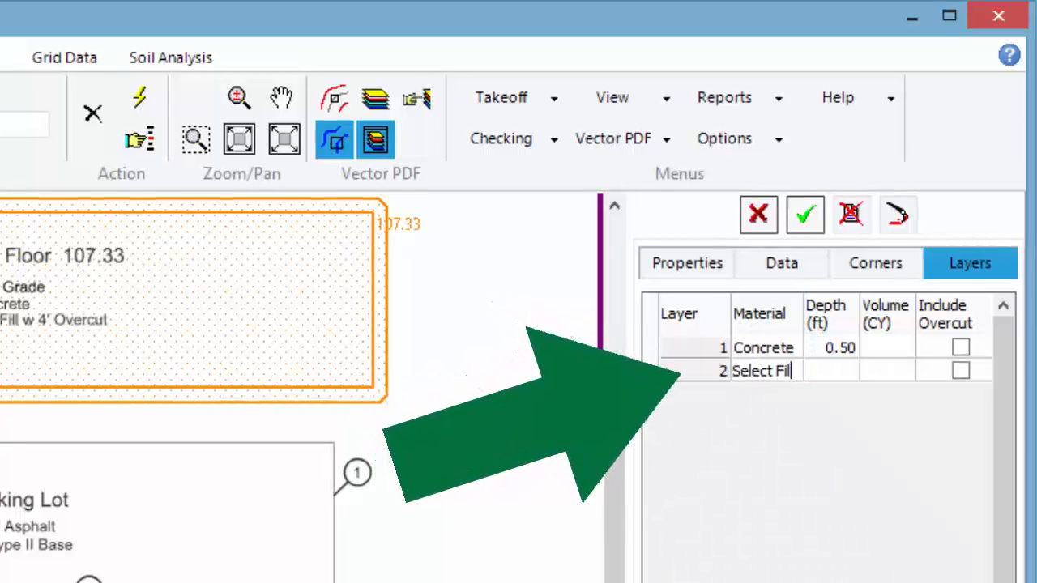
key("Tab")
type("2")
key("Tab")
key("Tab")
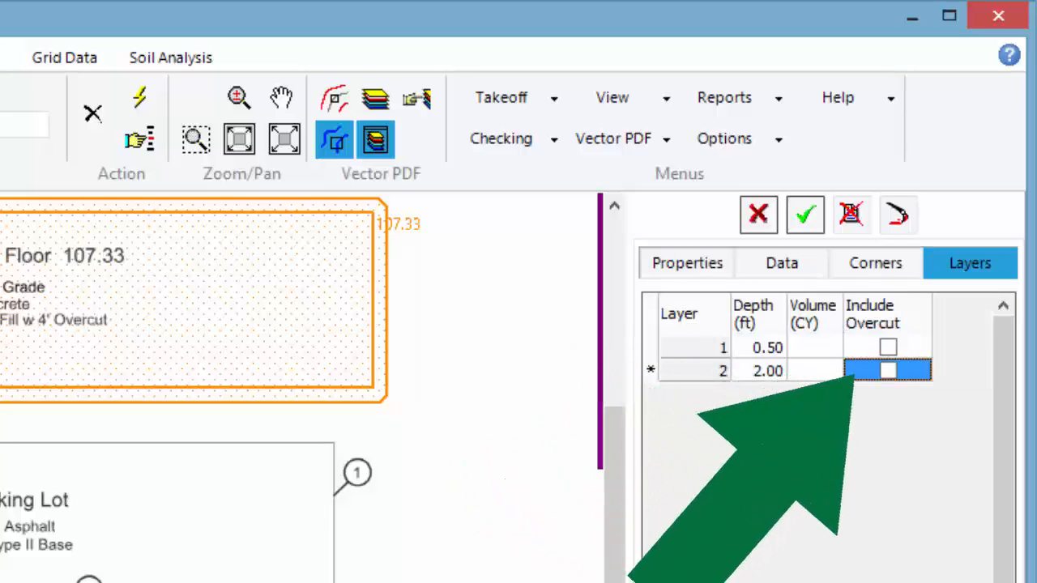
key("space")
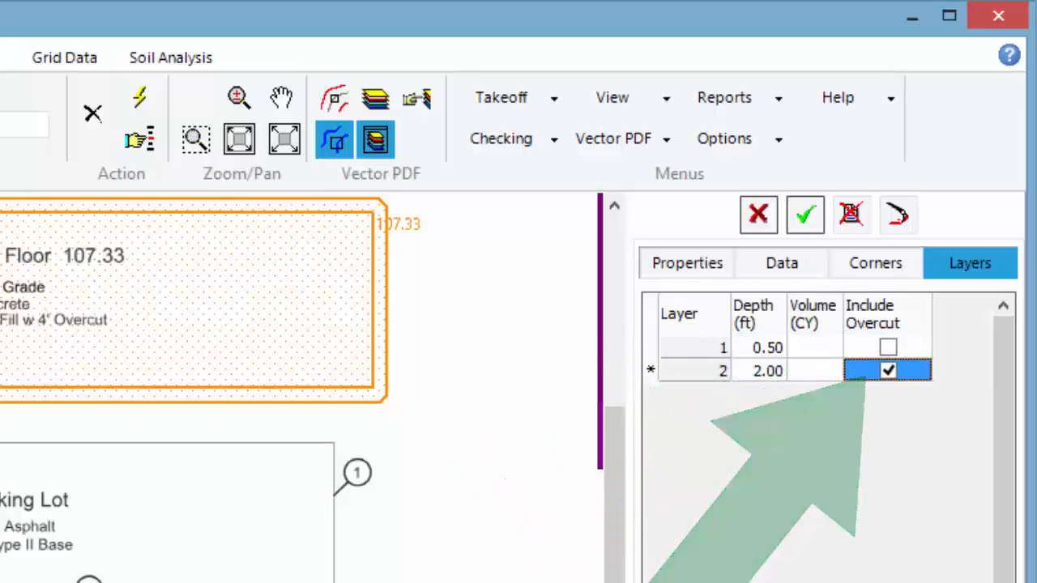
key("Up")
key("shift+Tab")
key("shift+Tab")
key("shift+Tab")
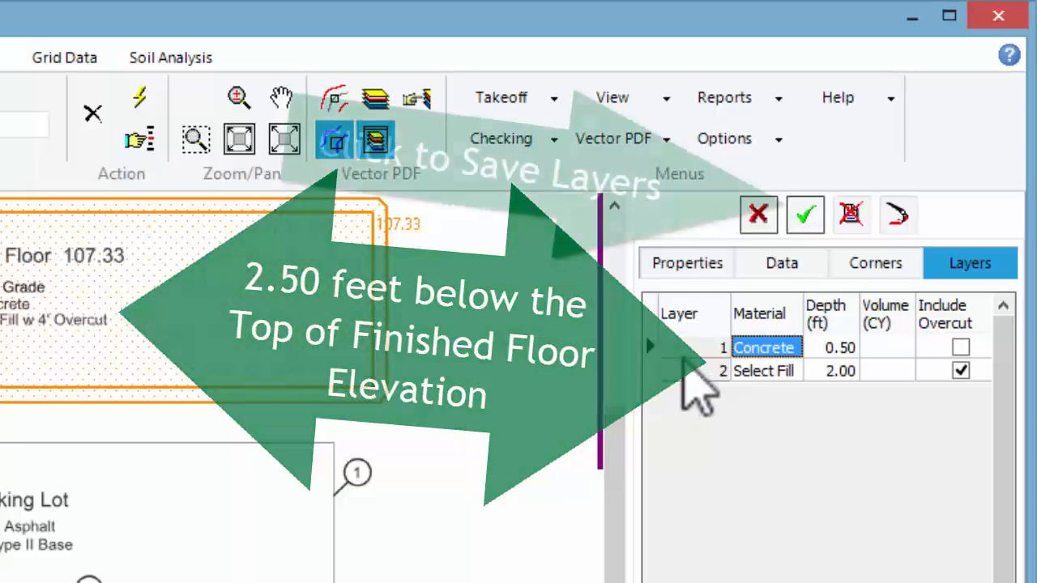
left_click(806, 214)
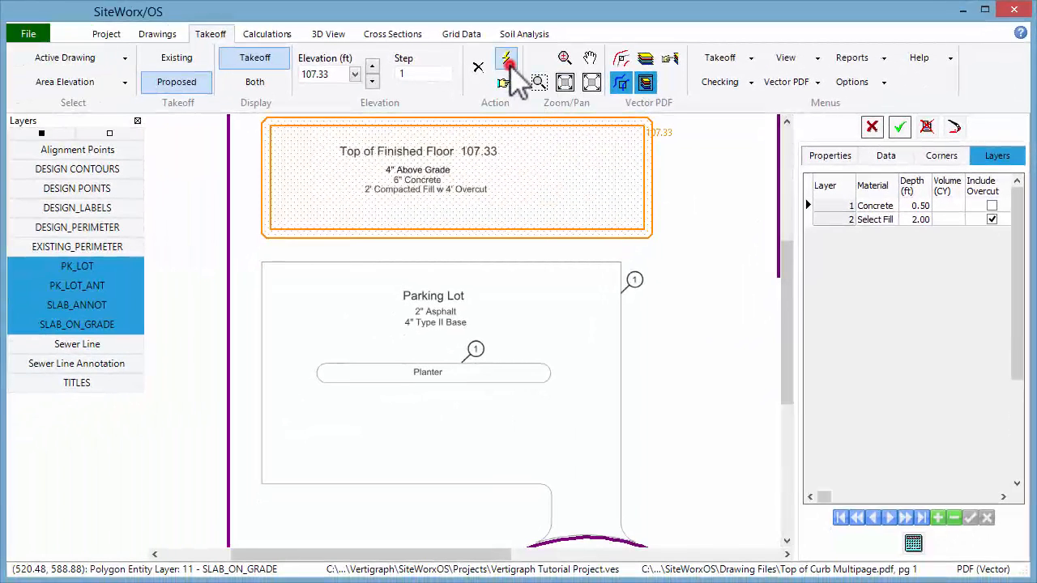
Start another area takeoff at the Parking Lot's upper-left corner and set its area type to Subgrade Only.
left_click(507, 61)
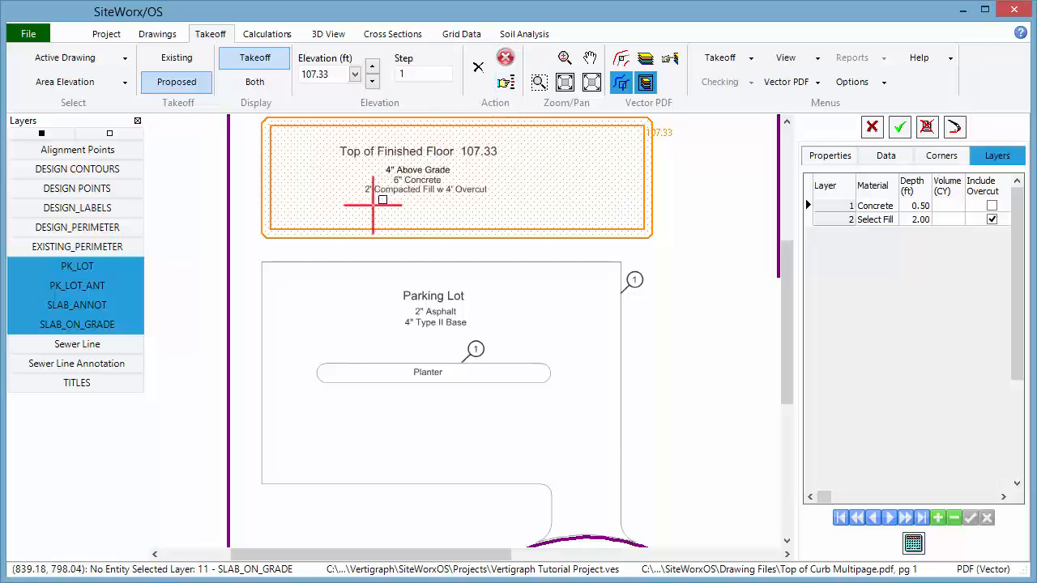
left_click(262, 261)
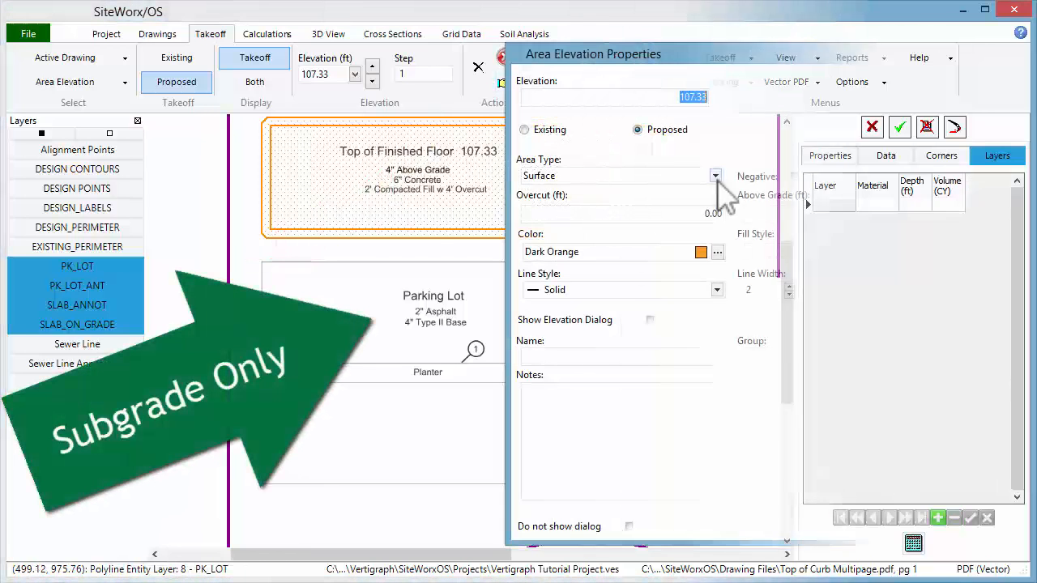
left_click(715, 176)
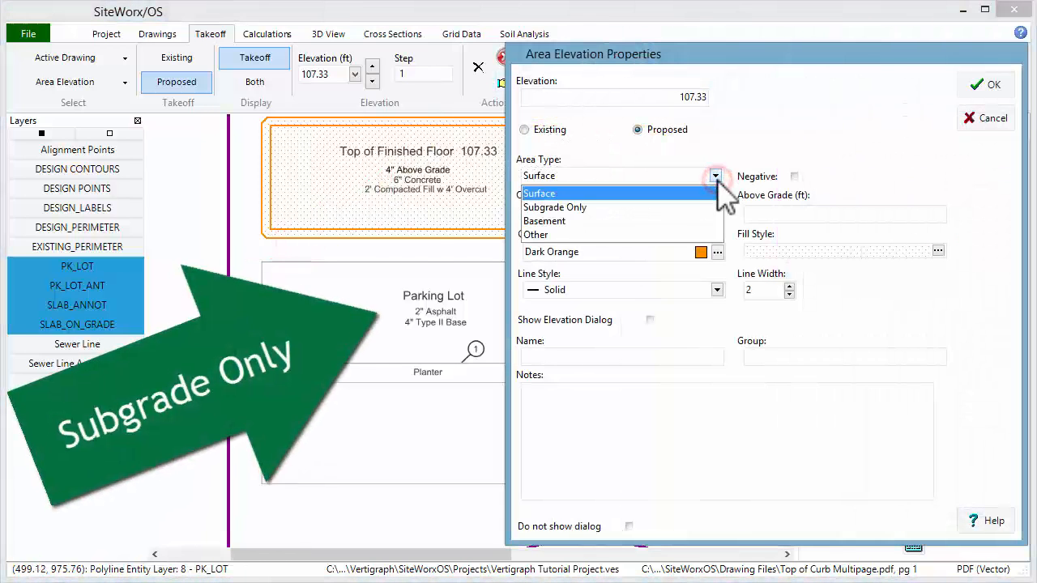
left_click(598, 207)
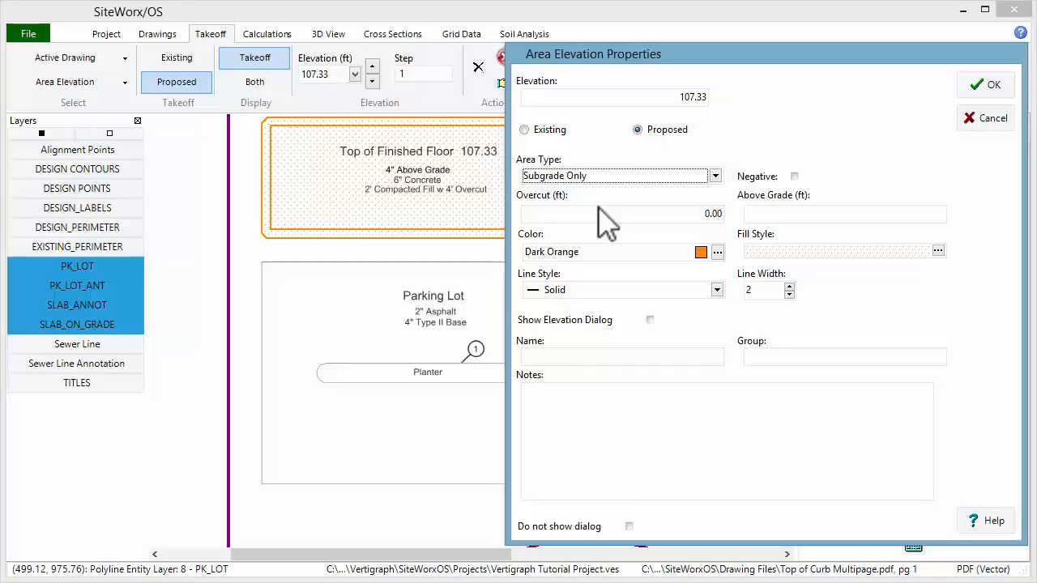
Color the parking lot area Aqua, name it Paving and accept its elevation properties.
left_click(717, 254)
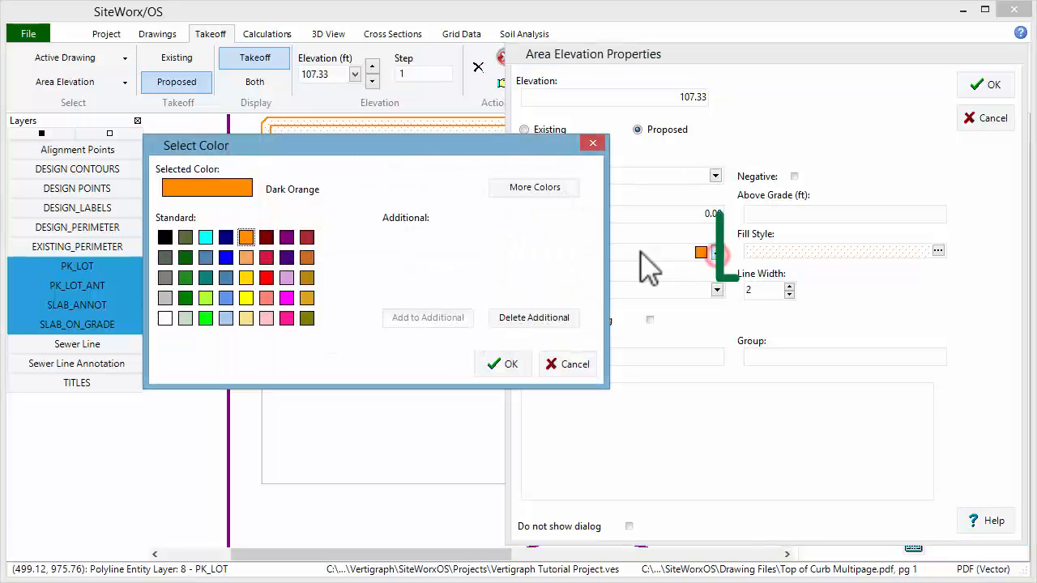
left_click(205, 237)
left_click(504, 364)
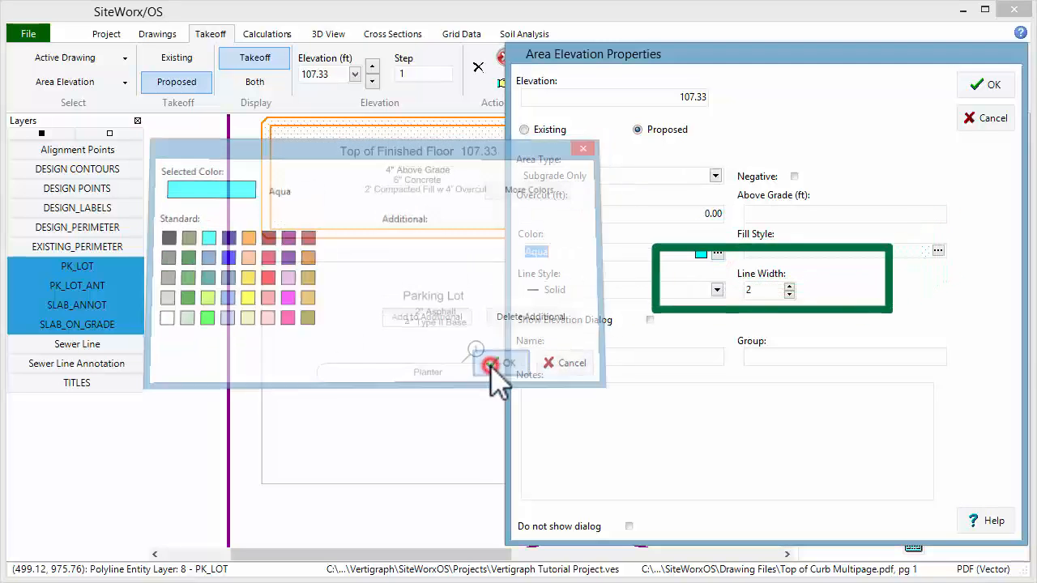
left_click(534, 354)
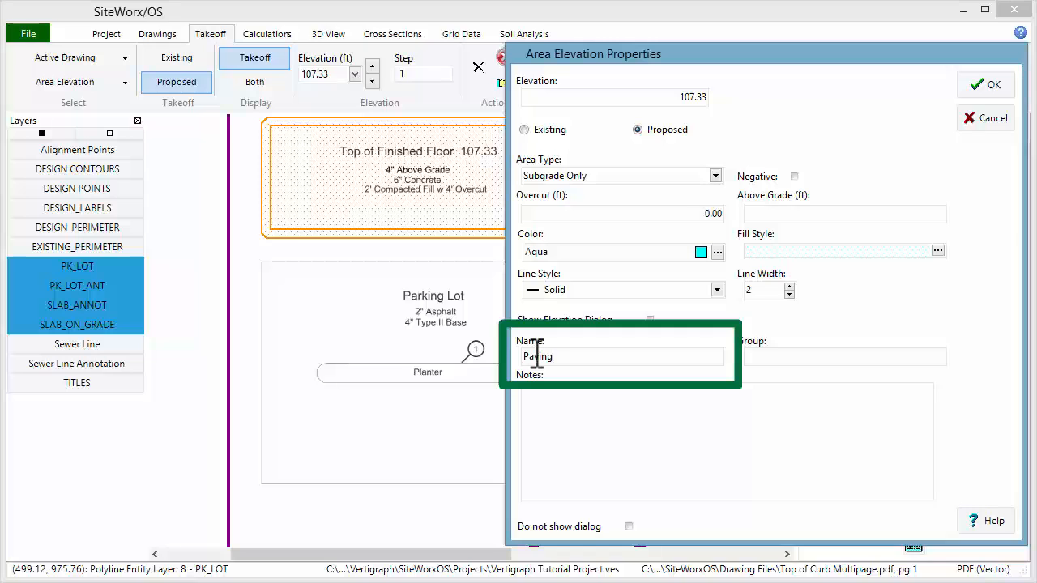
left_click(983, 84)
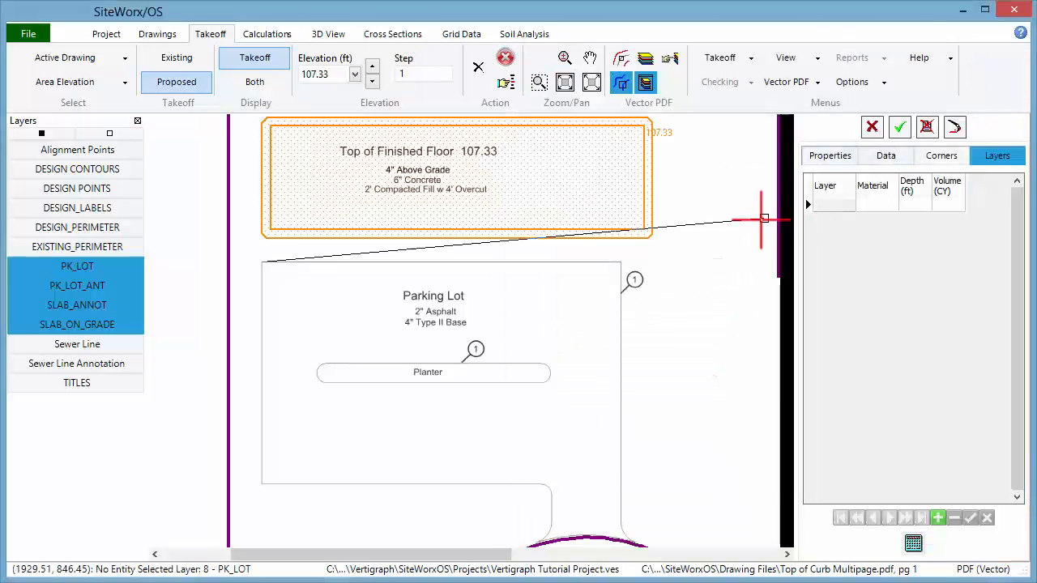
Finish tracing the Parking Lot perimeter around to its lower-left corner, end the takeoff and open the area's material layers.
left_click(620, 262)
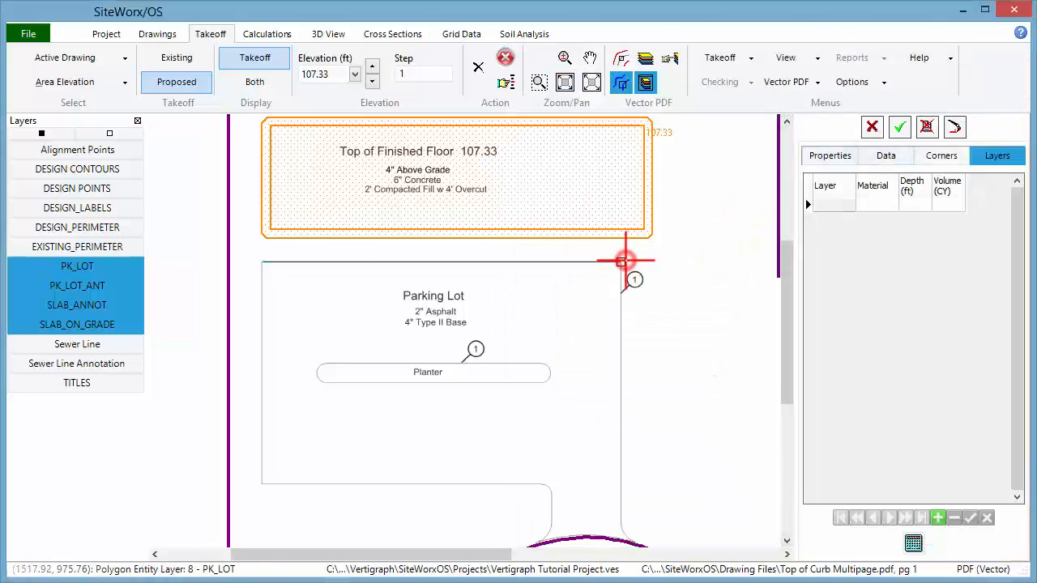
right_click(263, 483)
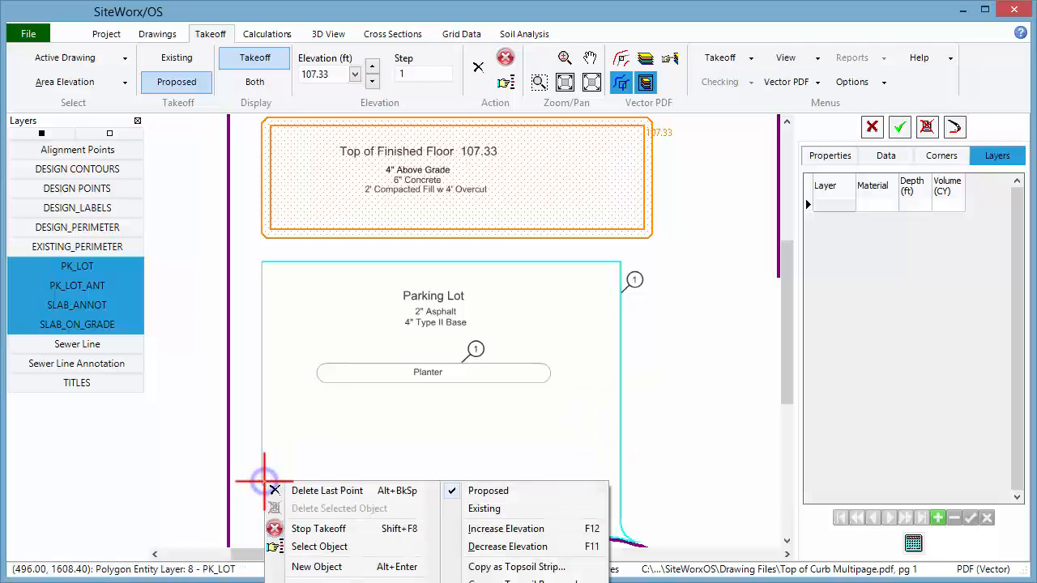
left_click(306, 528)
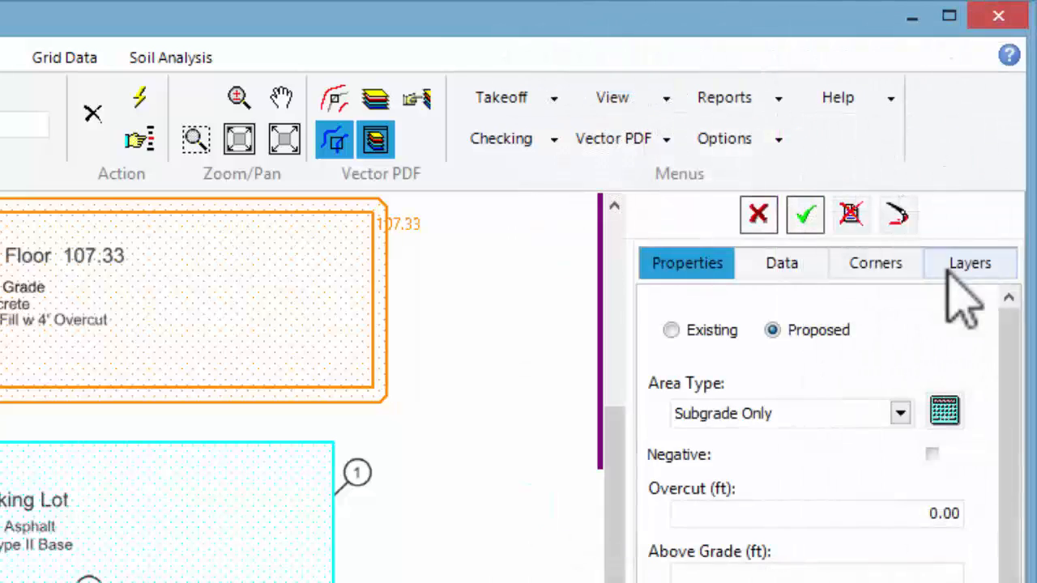
left_click(953, 263)
left_click(784, 346)
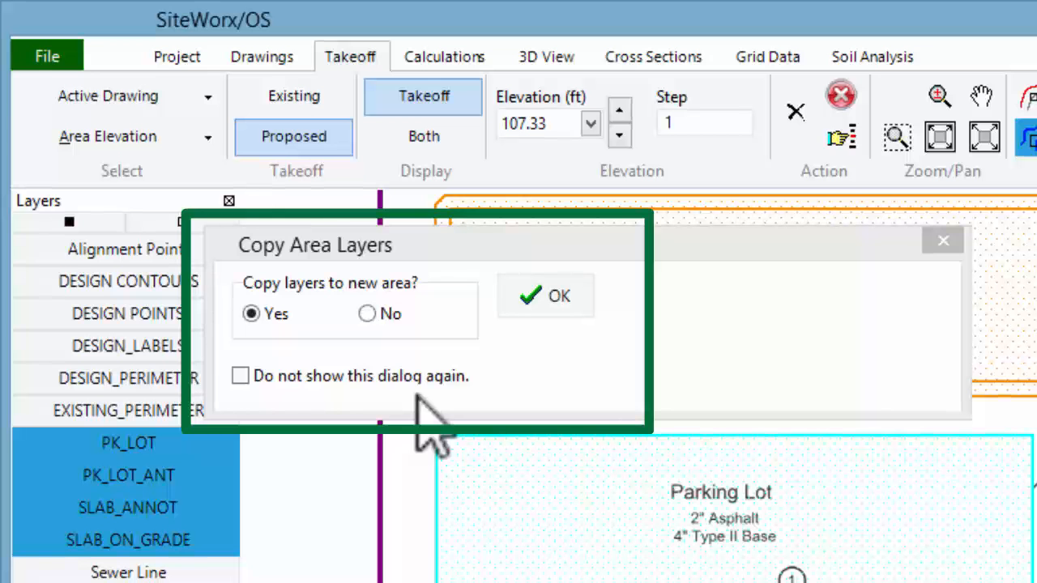
Copy the existing layers to a new area for the planter and make it a negative Subgrade Only area.
left_click(528, 312)
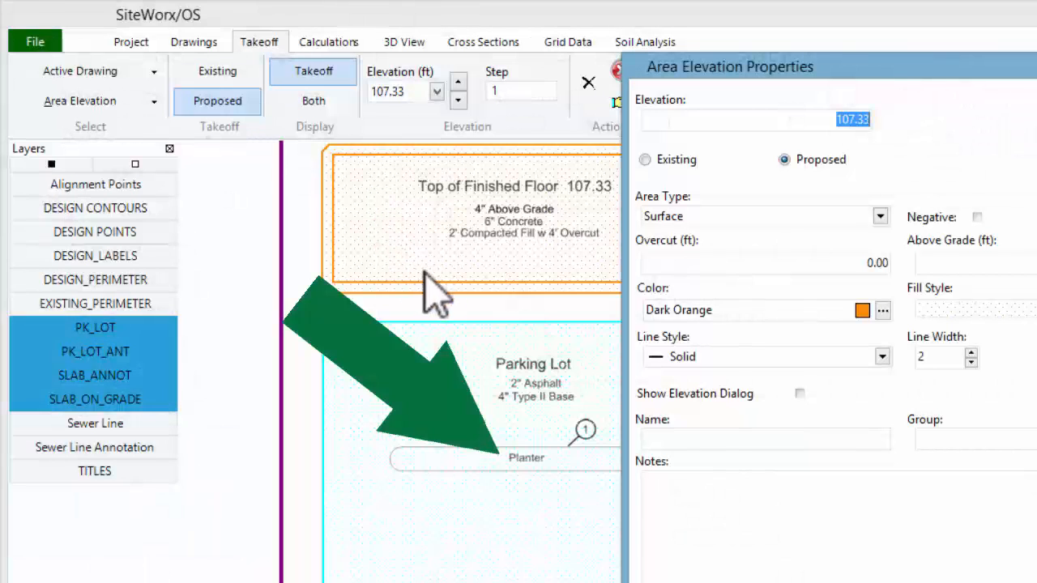
left_click(879, 216)
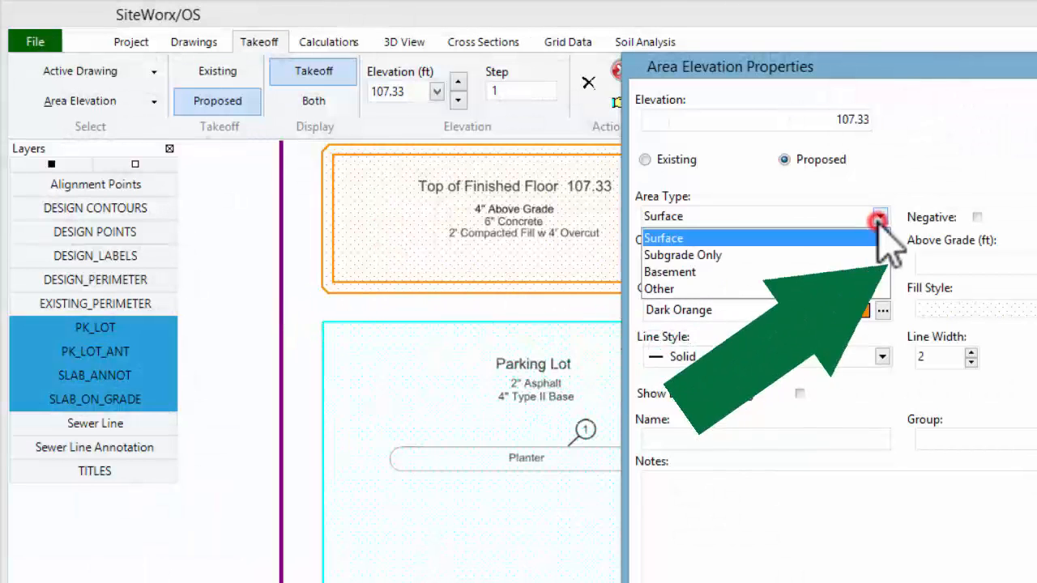
left_click(739, 254)
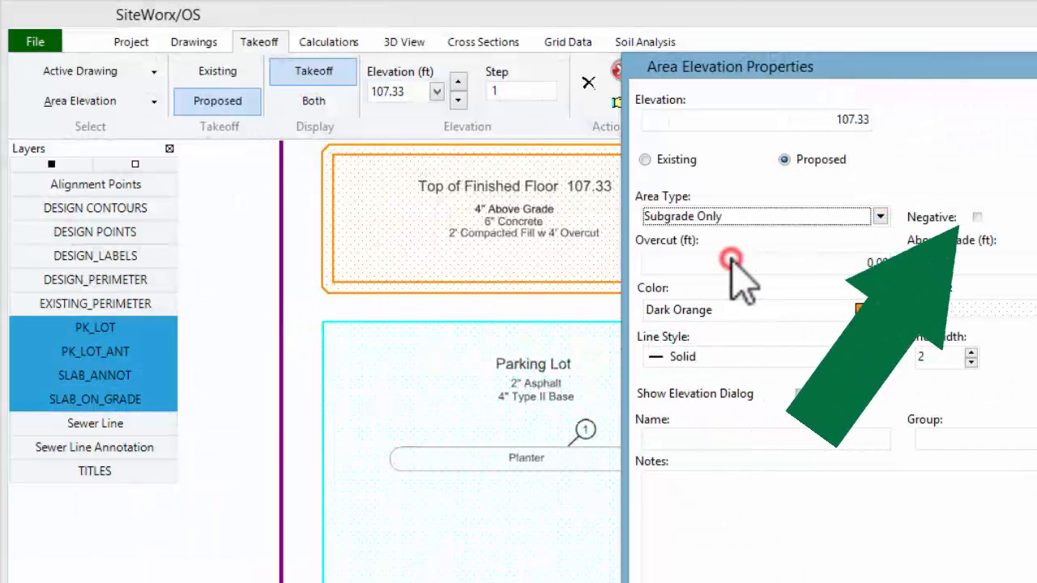
left_click(978, 216)
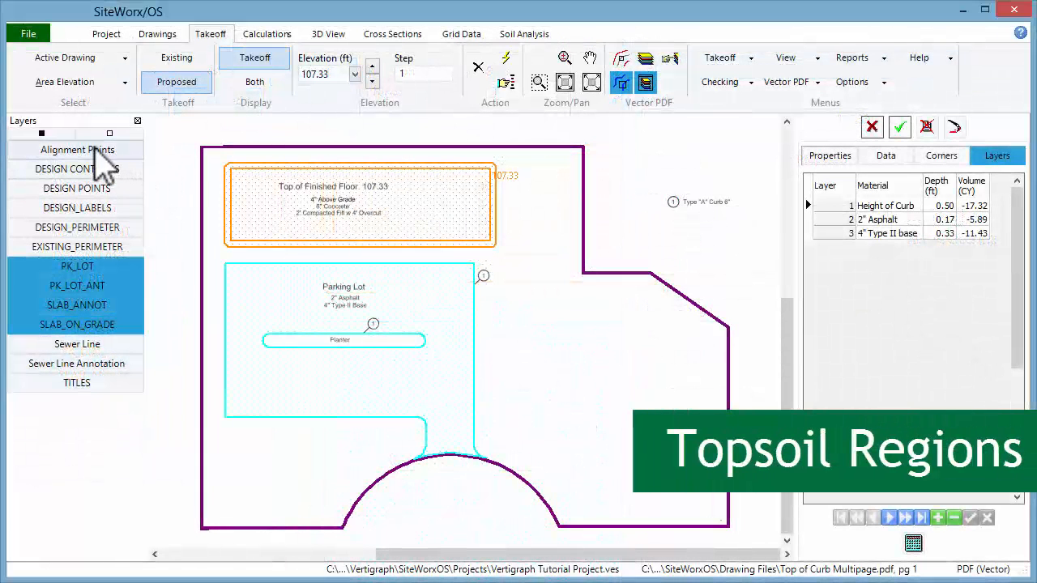
Show all layers of the vector PDF and switch the takeoff type to Project Boundary.
left_click(41, 134)
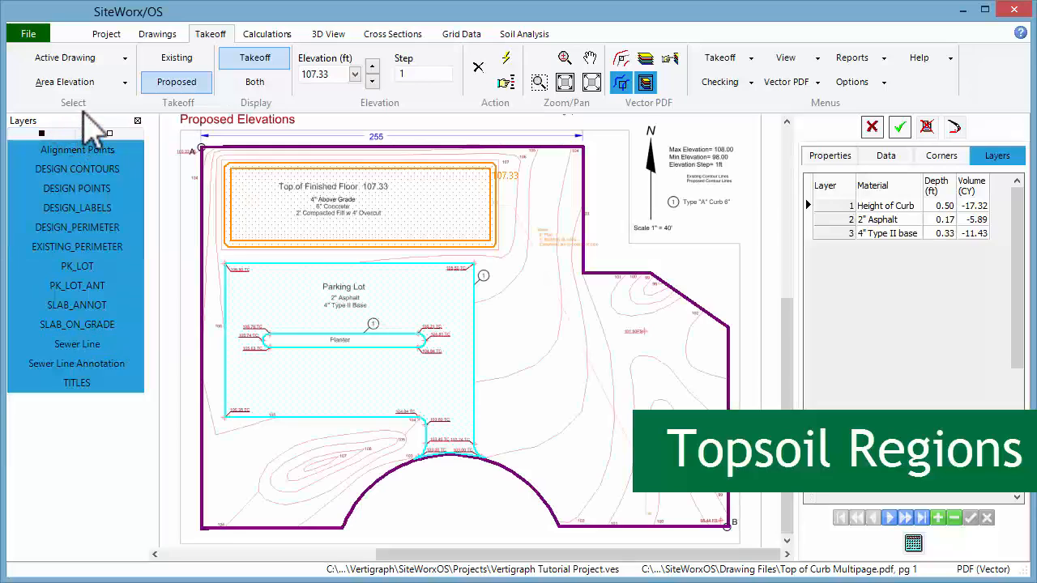
left_click(107, 86)
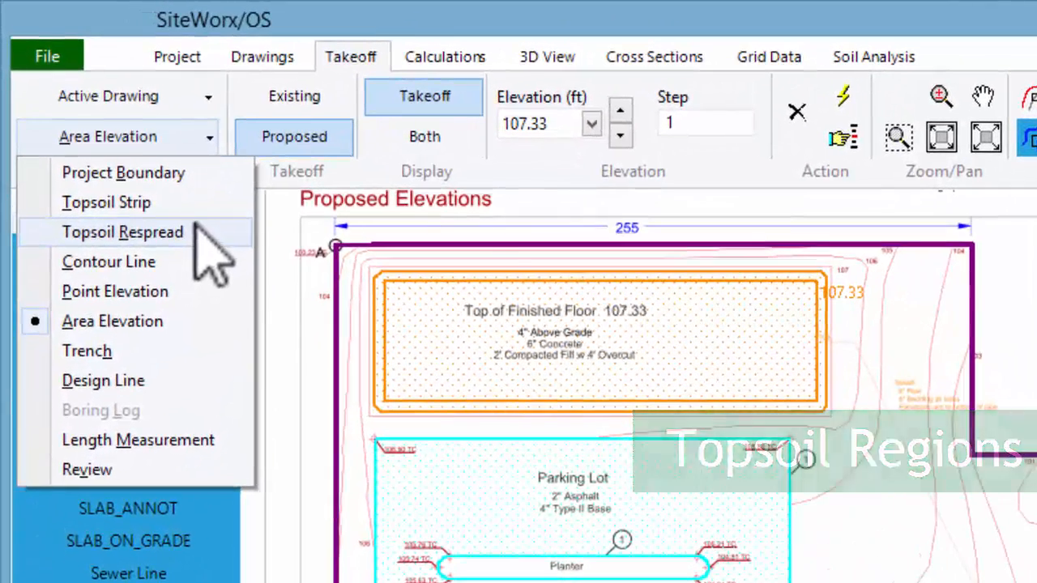
left_click(205, 174)
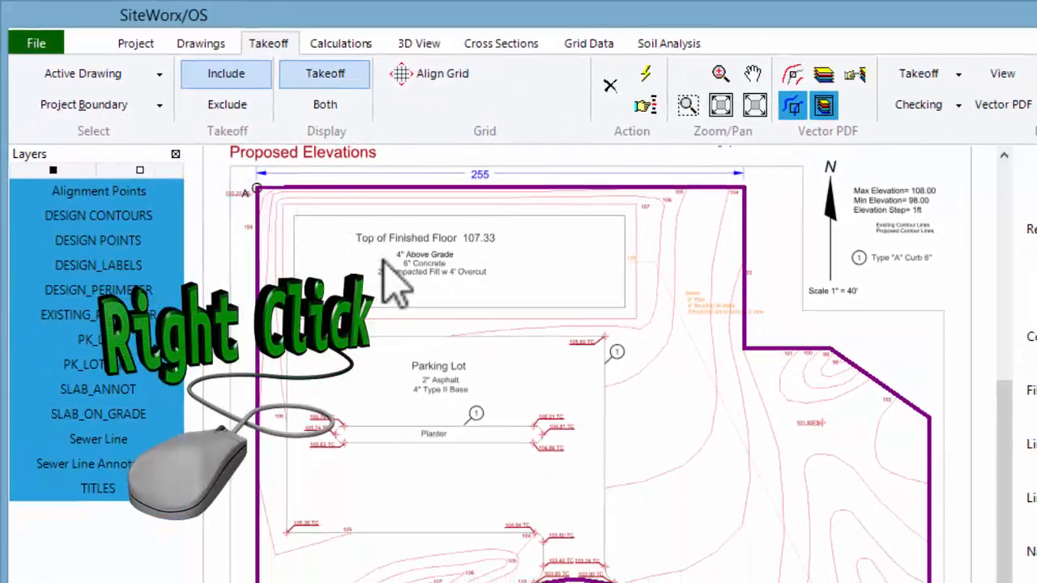
Copy the project boundary as a Topsoil Strip region and also as a Topsoil Respread region.
right_click(514, 366)
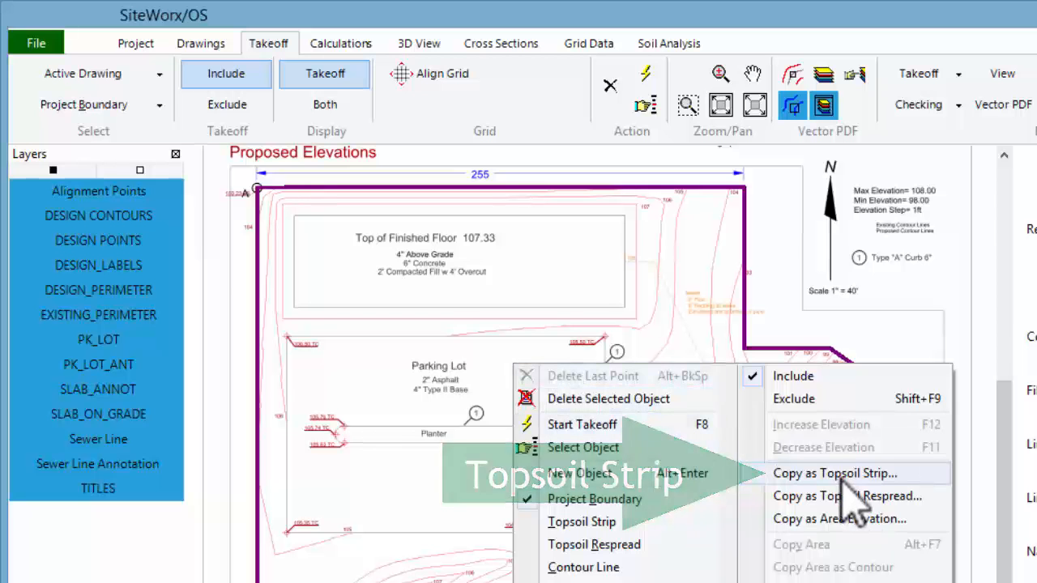
left_click(814, 475)
right_click(556, 366)
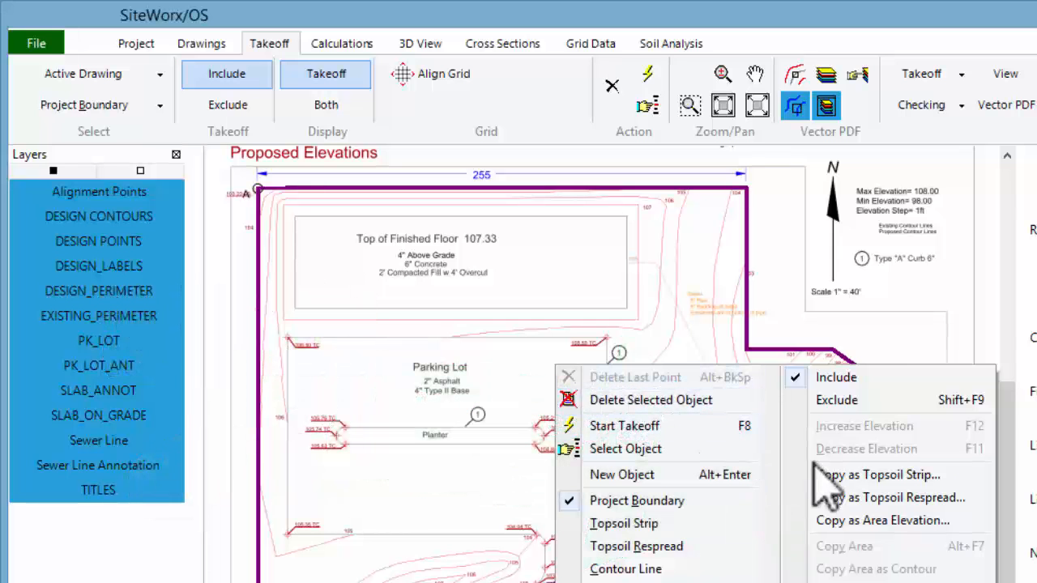
left_click(827, 494)
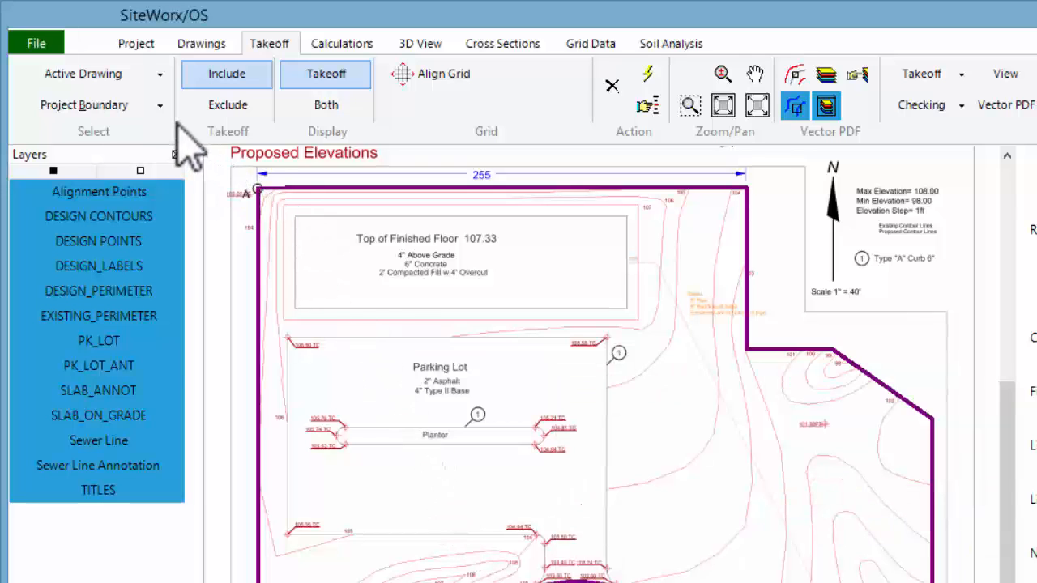
Switch to Area Elevation takeoff and copy the slab area as a Topsoil Respread region set to Exclude.
left_click(160, 104)
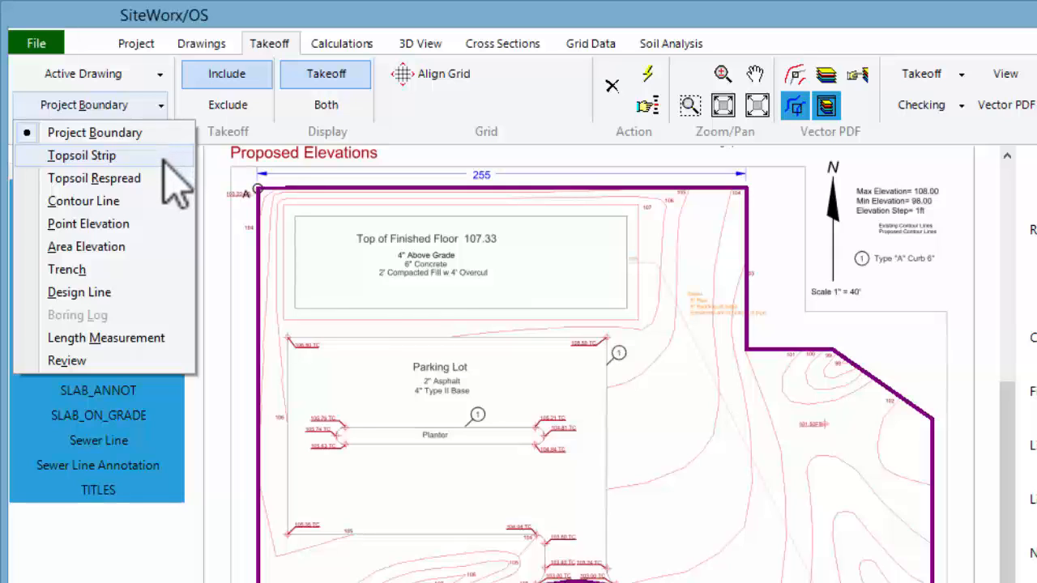
left_click(140, 244)
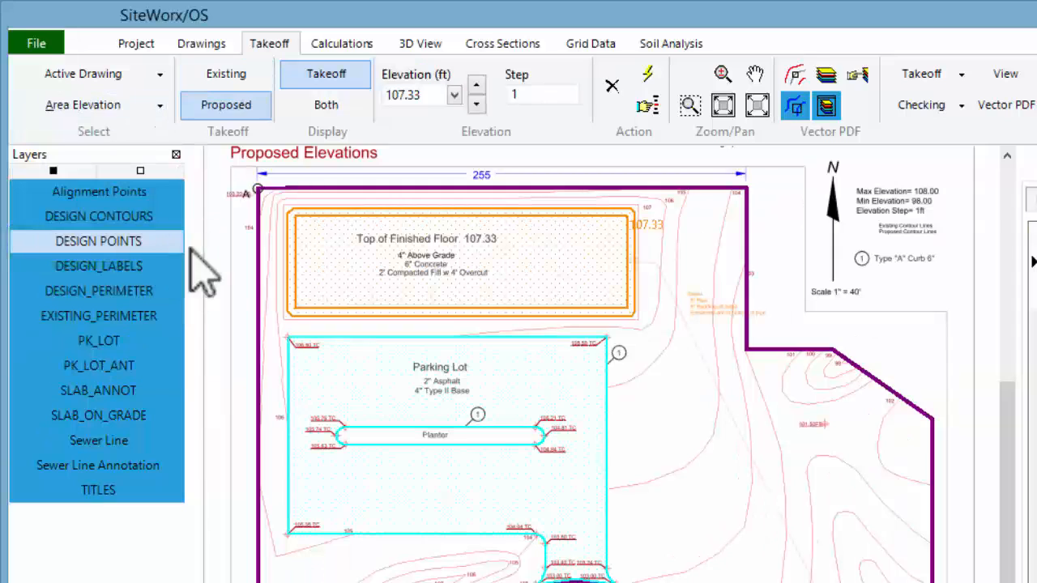
left_click(567, 198)
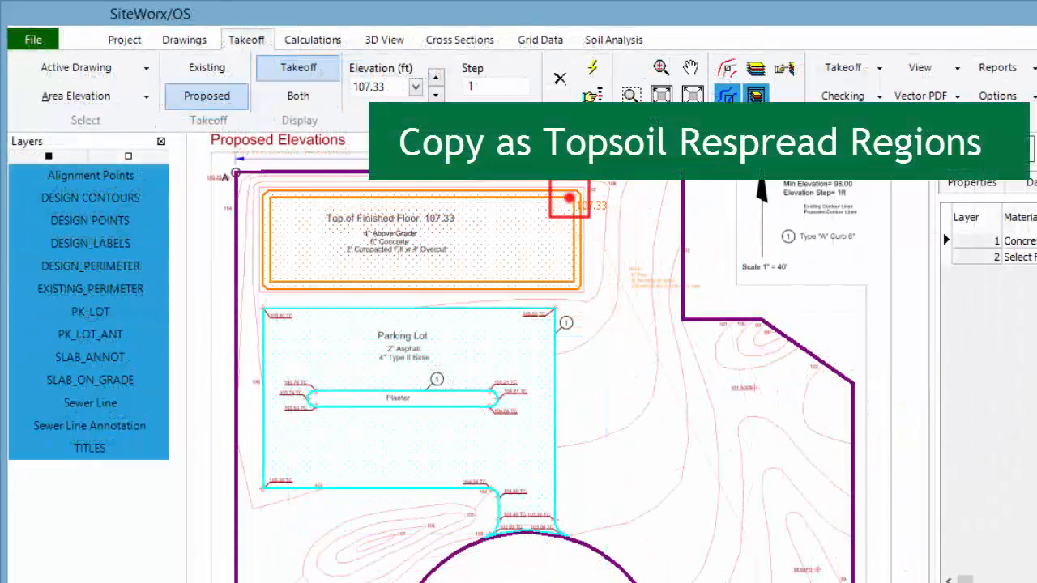
right_click(572, 200)
left_click(842, 318)
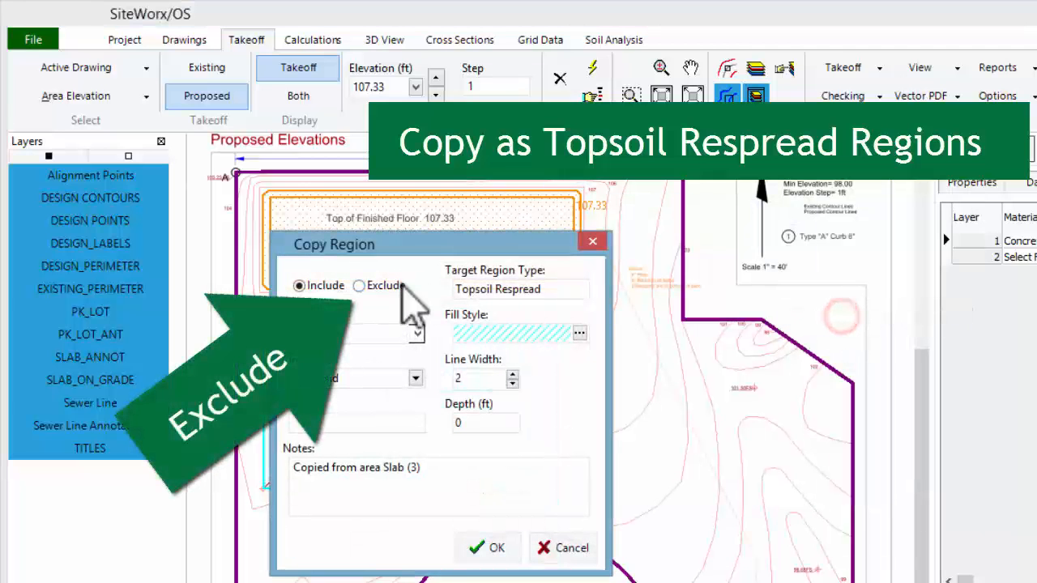
left_click(358, 285)
left_click(475, 544)
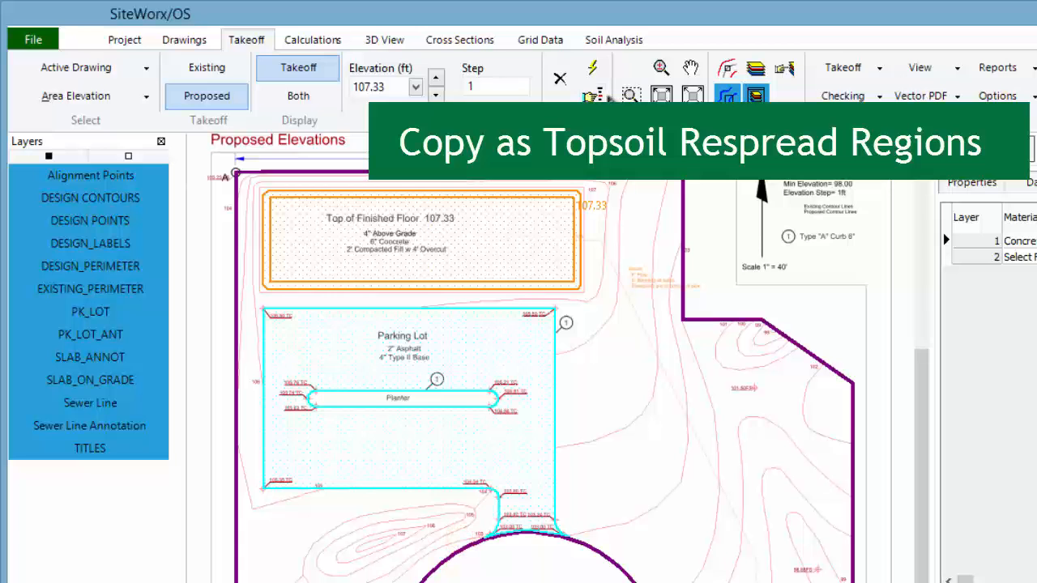
Copy the parking lot paving area as a Topsoil Respread region set to Exclude.
left_click(553, 312)
right_click(554, 312)
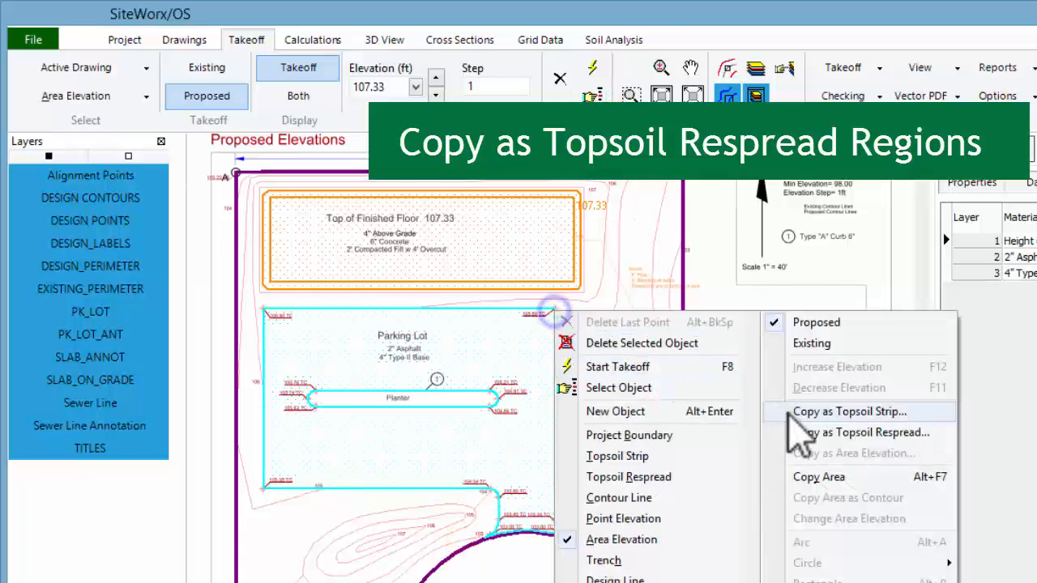
left_click(789, 431)
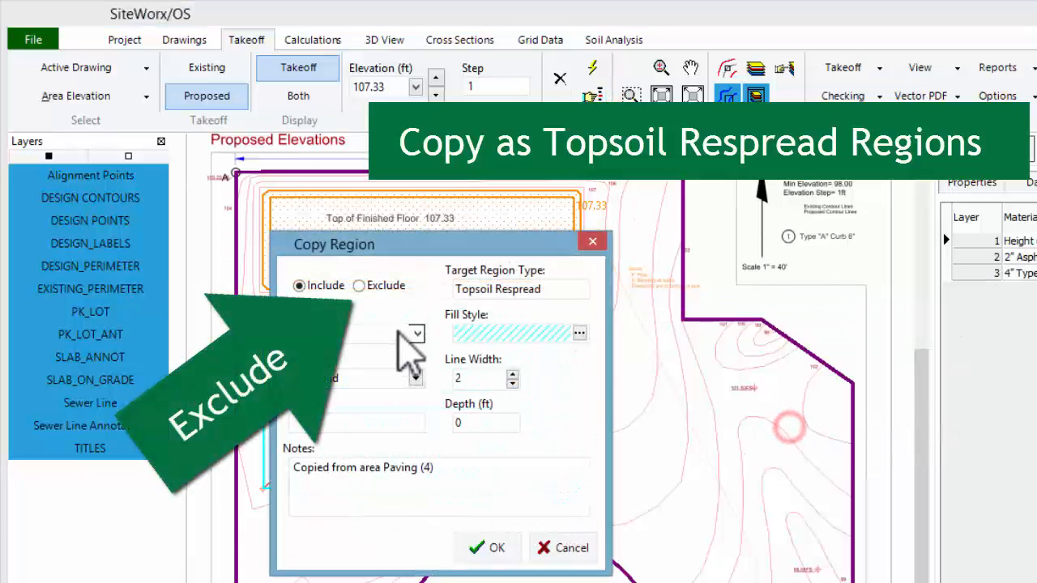
left_click(359, 285)
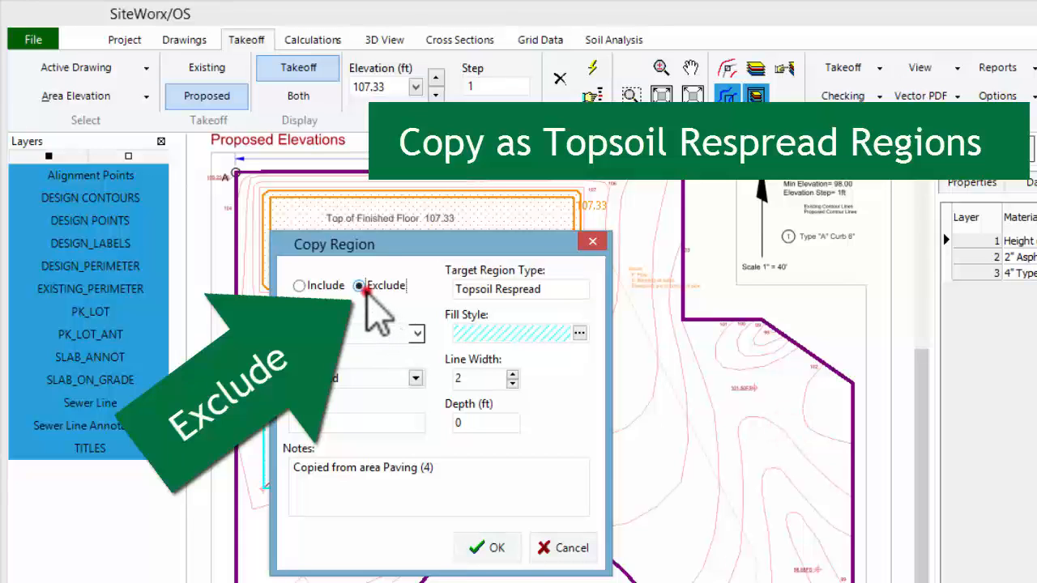
left_click(462, 552)
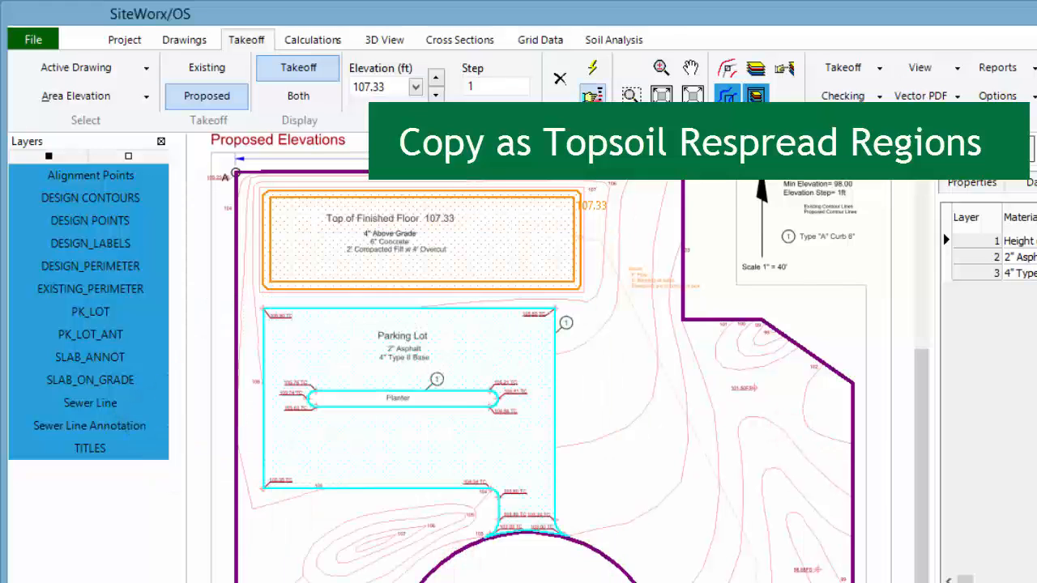
Copy the negative planter area as an included Topsoil Respread region with a depth of .5 ft, named Planter Island.
right_click(490, 388)
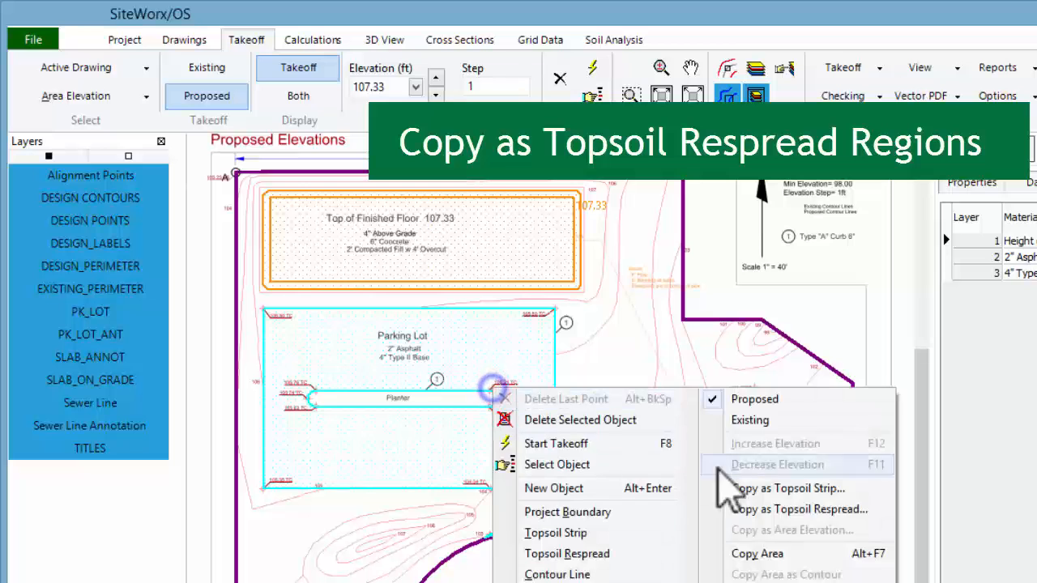
left_click(757, 510)
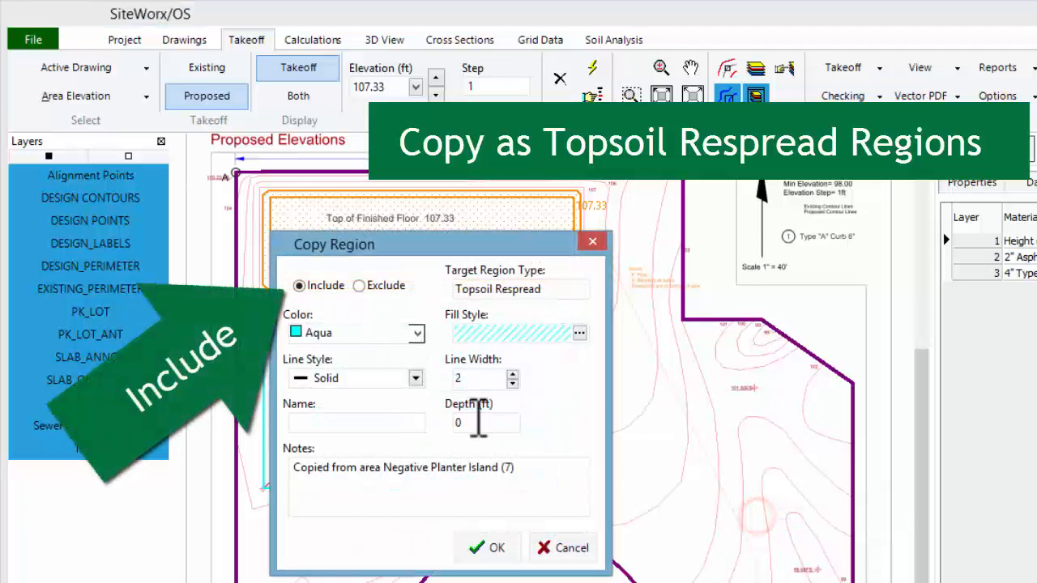
double_click(477, 419)
type(".5")
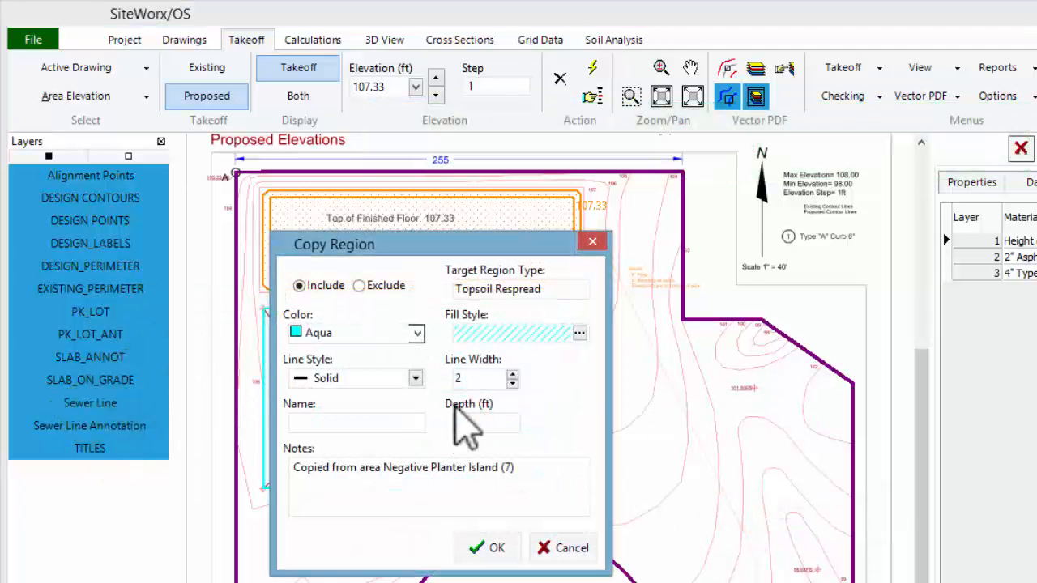
left_click(386, 419)
type("Planter Island")
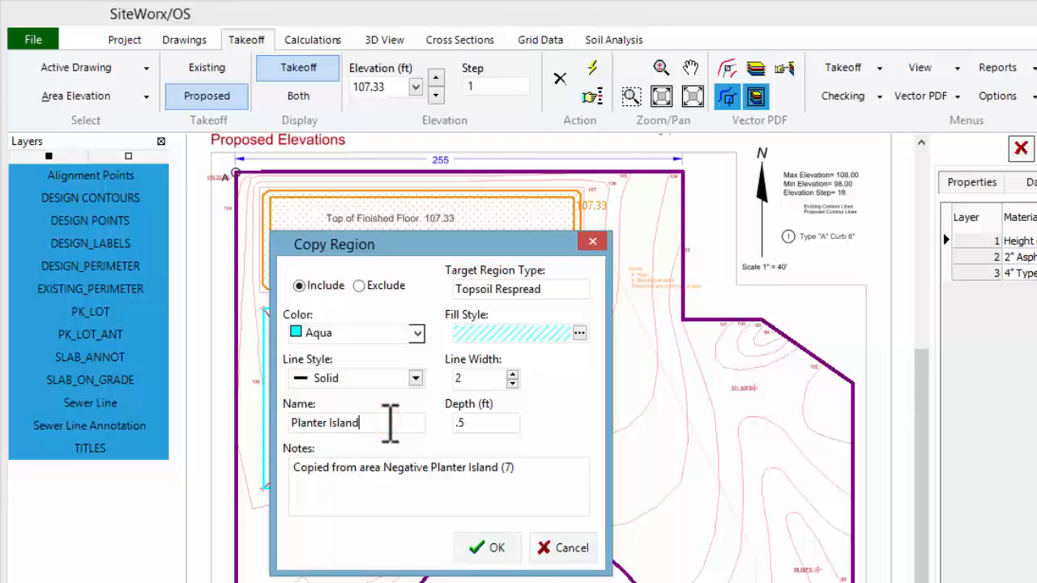
left_click(487, 547)
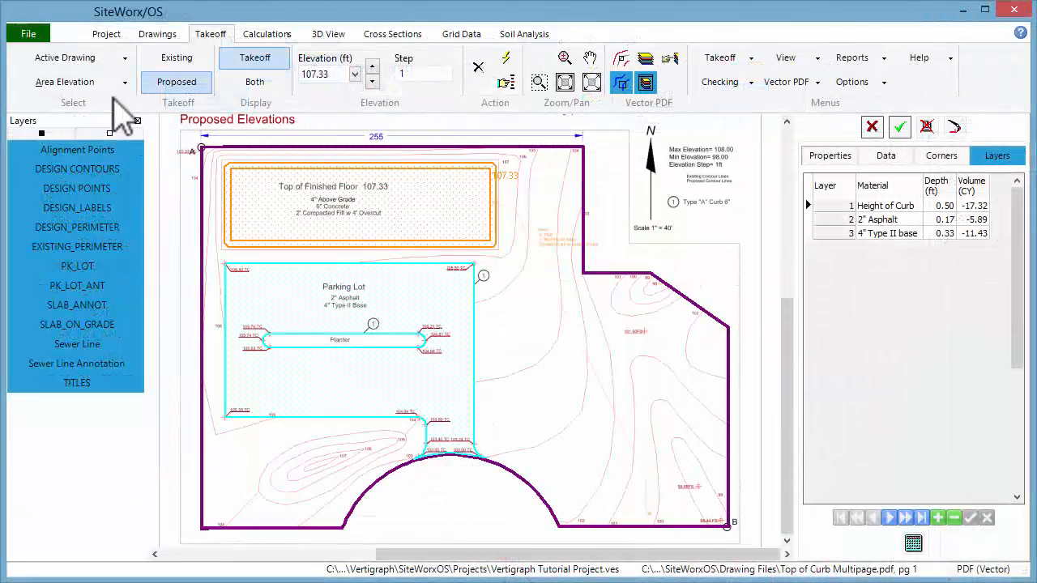
Switch the takeoff type to Topsoil Respread and display both the included and excluded regions.
left_click(130, 97)
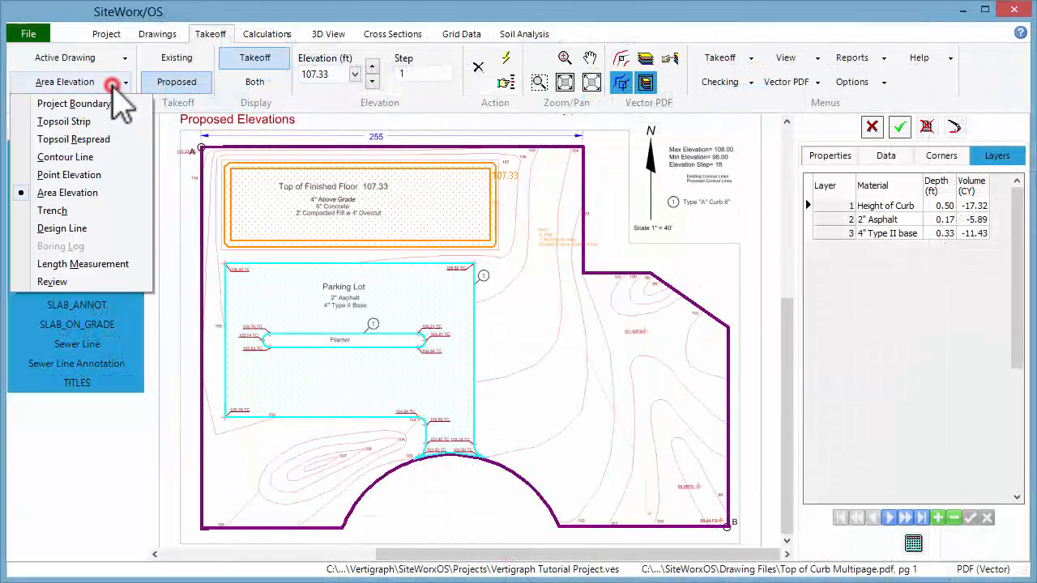
left_click(117, 139)
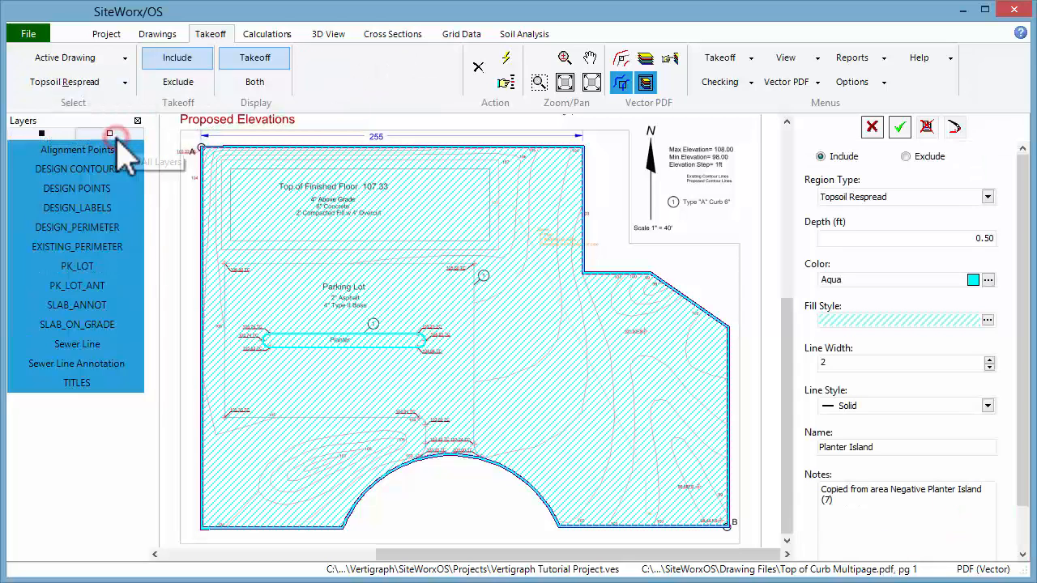
left_click(179, 84)
left_click(254, 86)
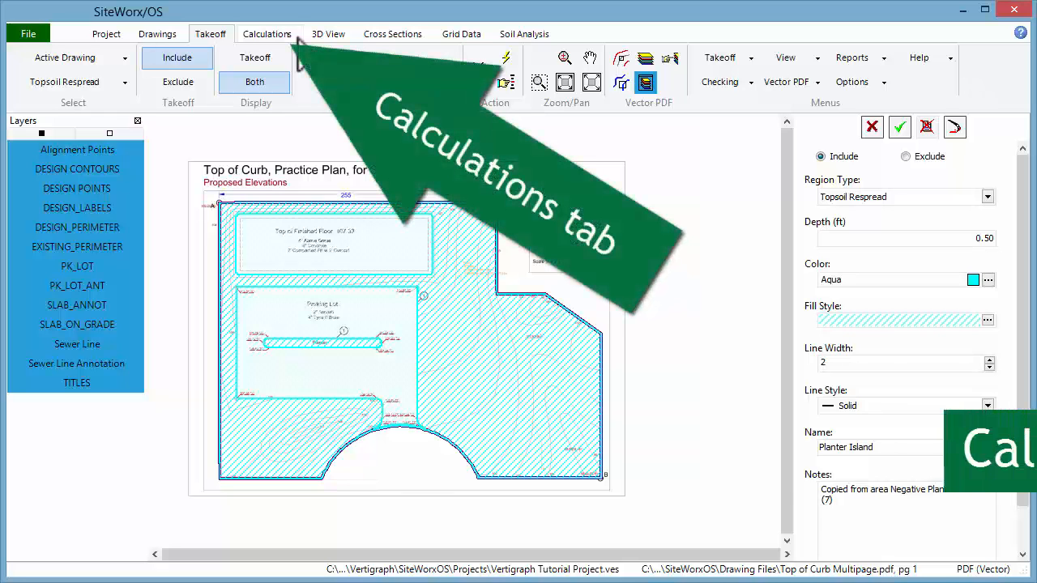
Turn on the takeoff grid over the drawing and open the calculation settings.
left_click(297, 39)
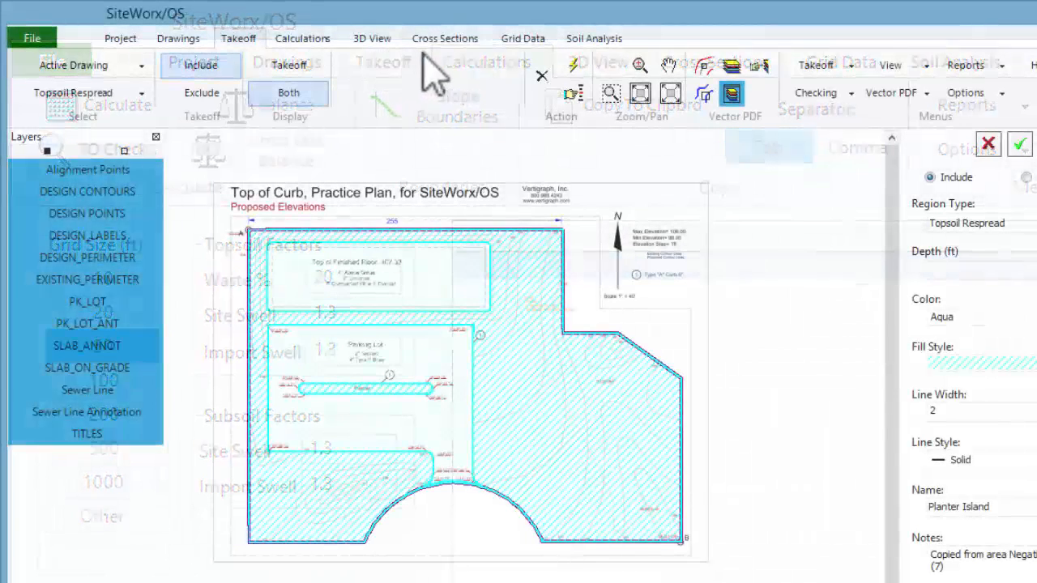
left_click(889, 66)
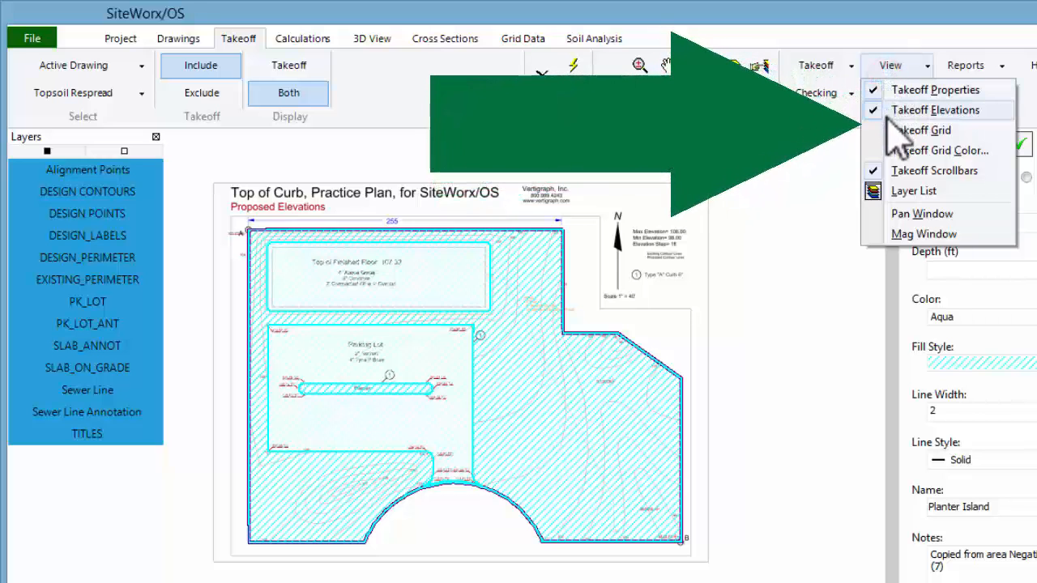
left_click(889, 132)
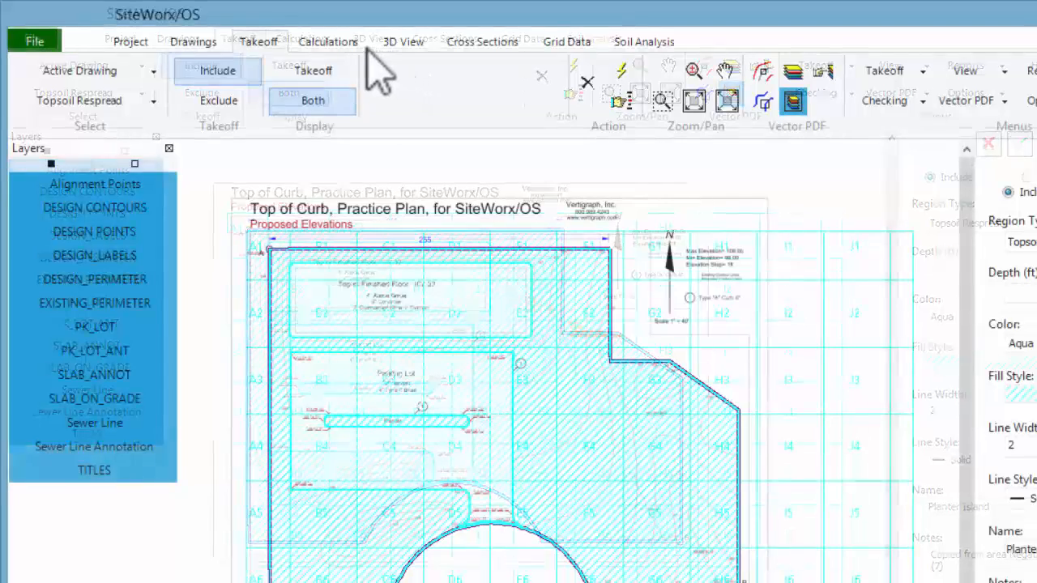
left_click(366, 47)
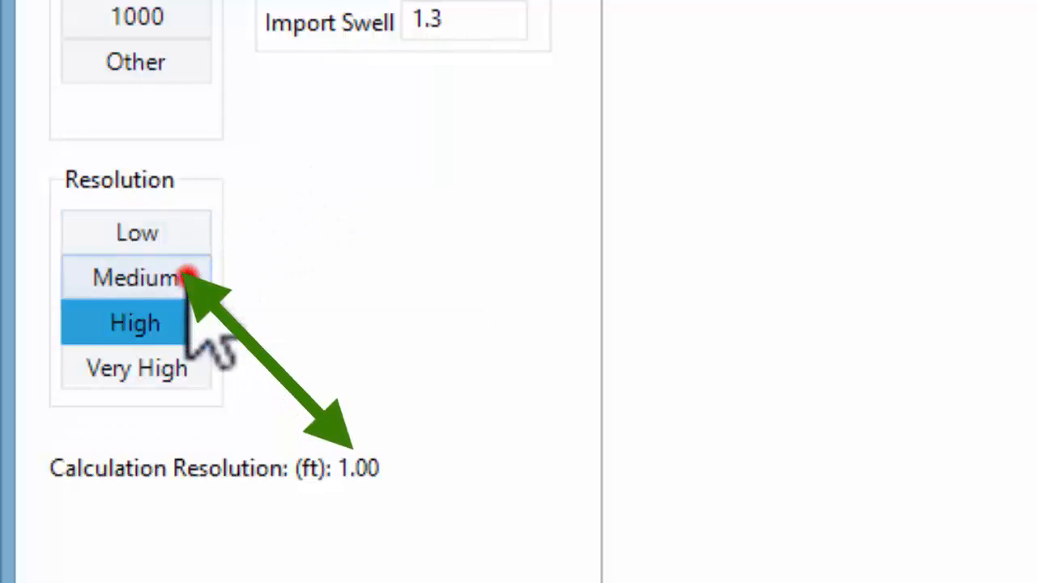
Set the calculation resolution to High after trying Medium and Low, and calculate the earthwork volumes.
left_click(189, 274)
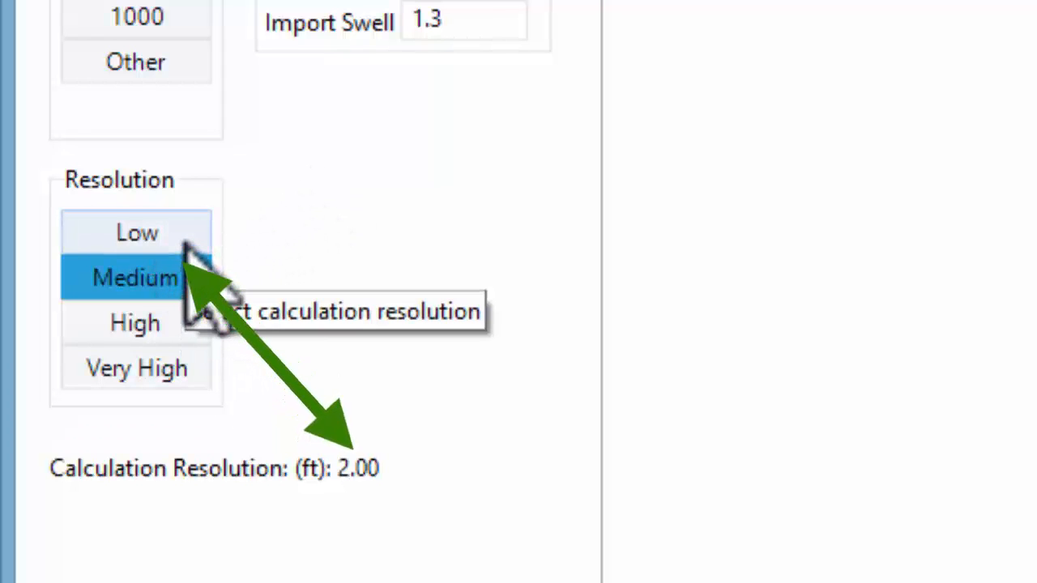
left_click(186, 237)
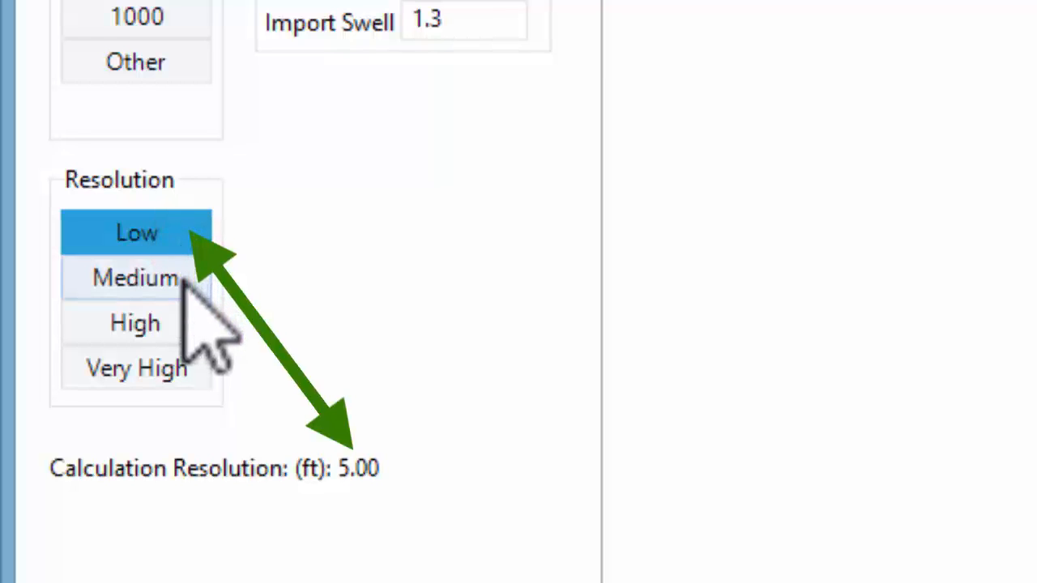
left_click(185, 315)
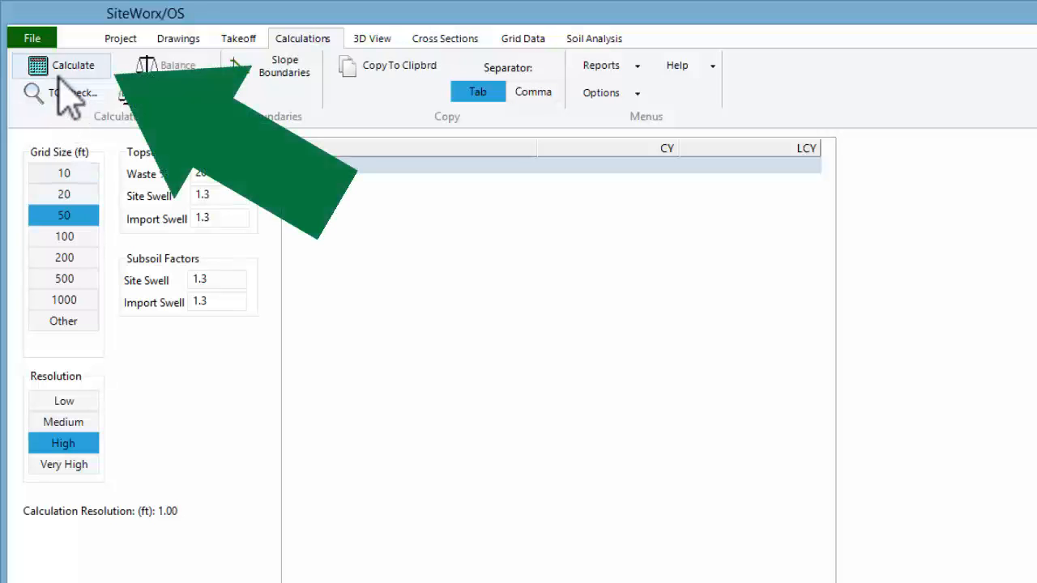
left_click(48, 68)
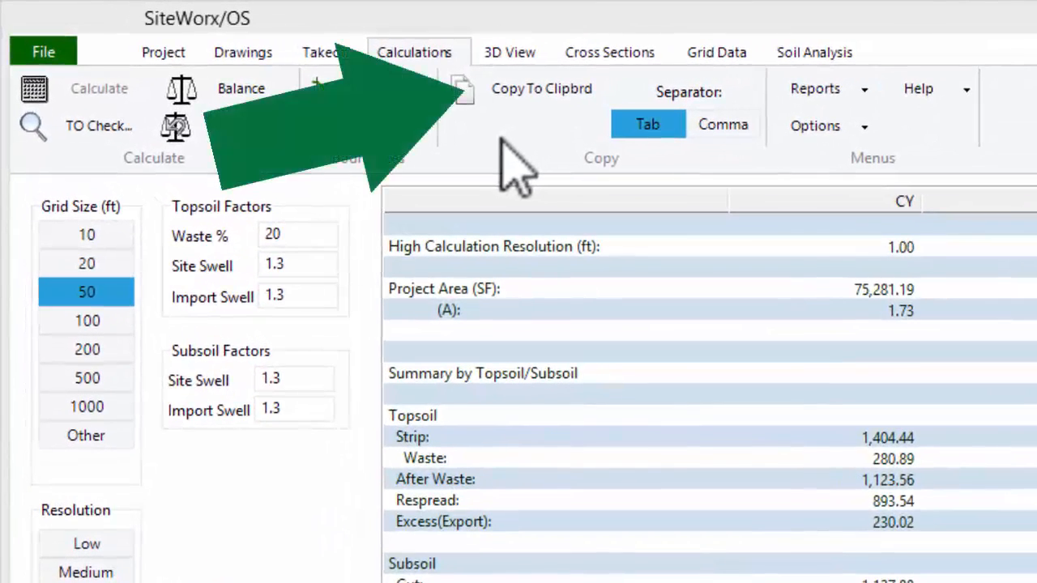
Copy the calculation results to the clipboard and paste them into an Excel worksheet starting at cell A1.
left_click(513, 94)
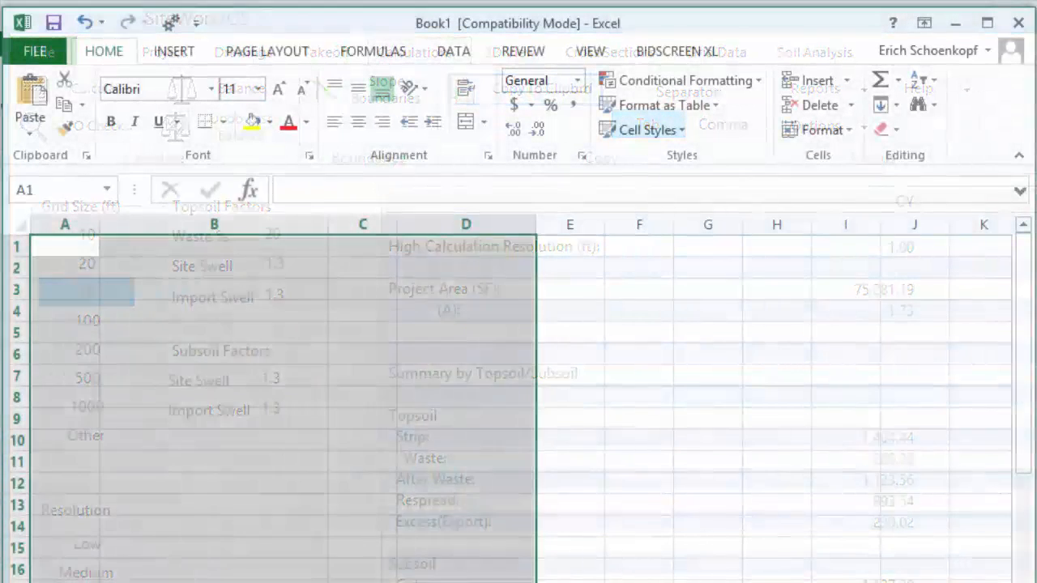
right_click(84, 245)
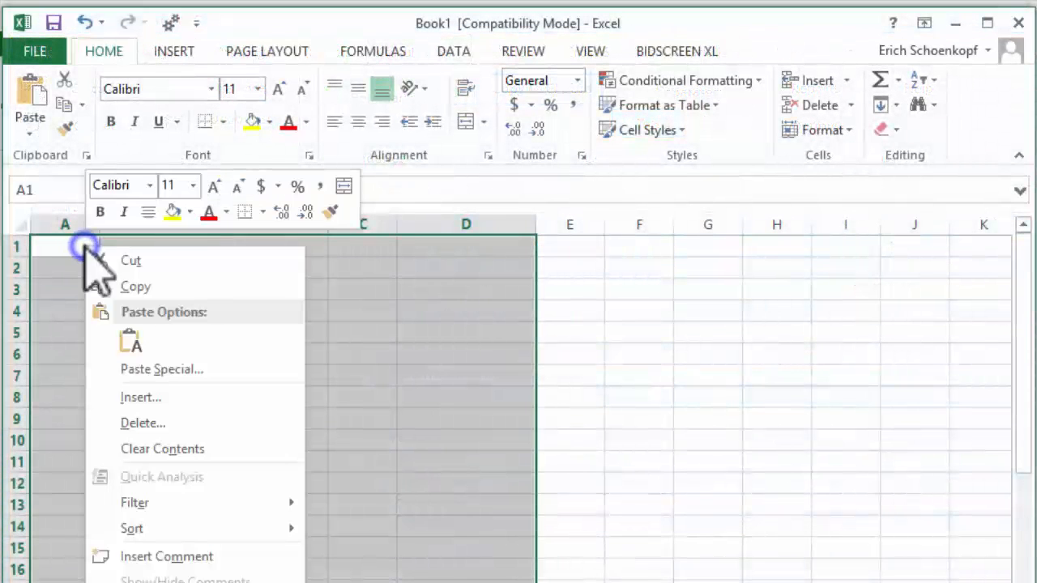
left_click(126, 344)
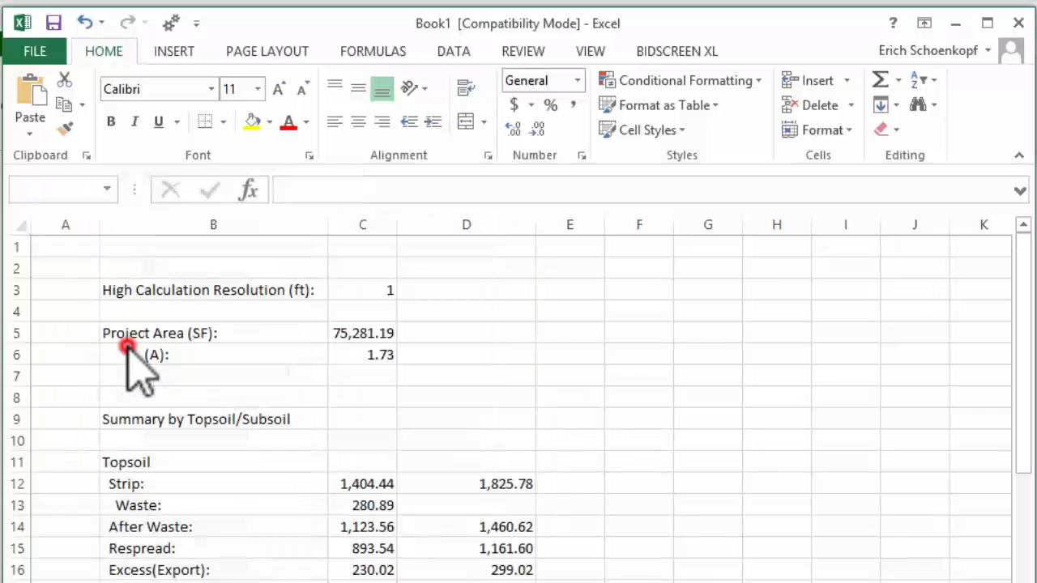
left_click(404, 370)
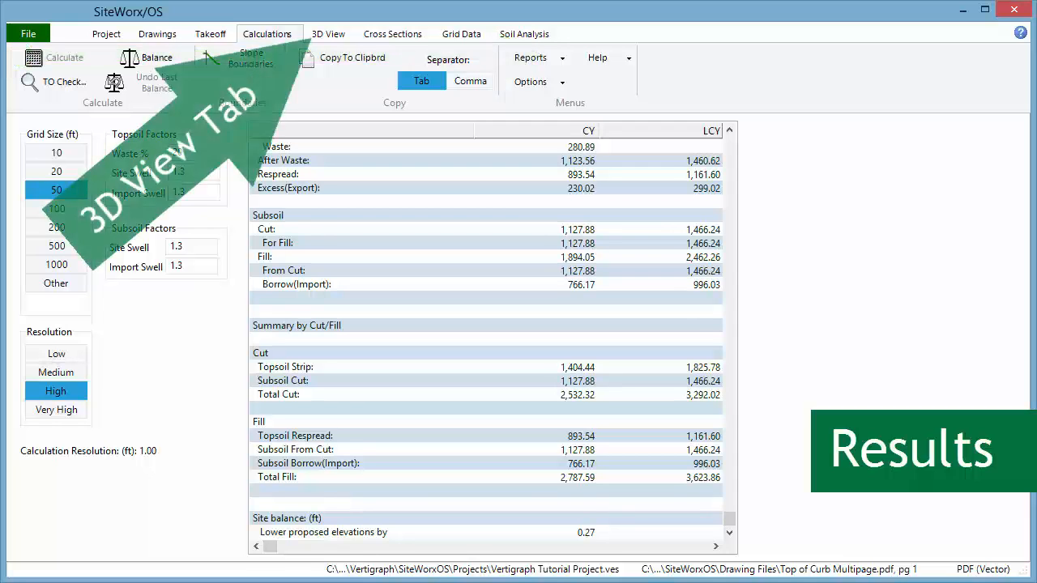
Return to SiteWorx/OS and show the site's cut/fill data in plan style in the 3D view.
left_click(355, 38)
left_click(94, 57)
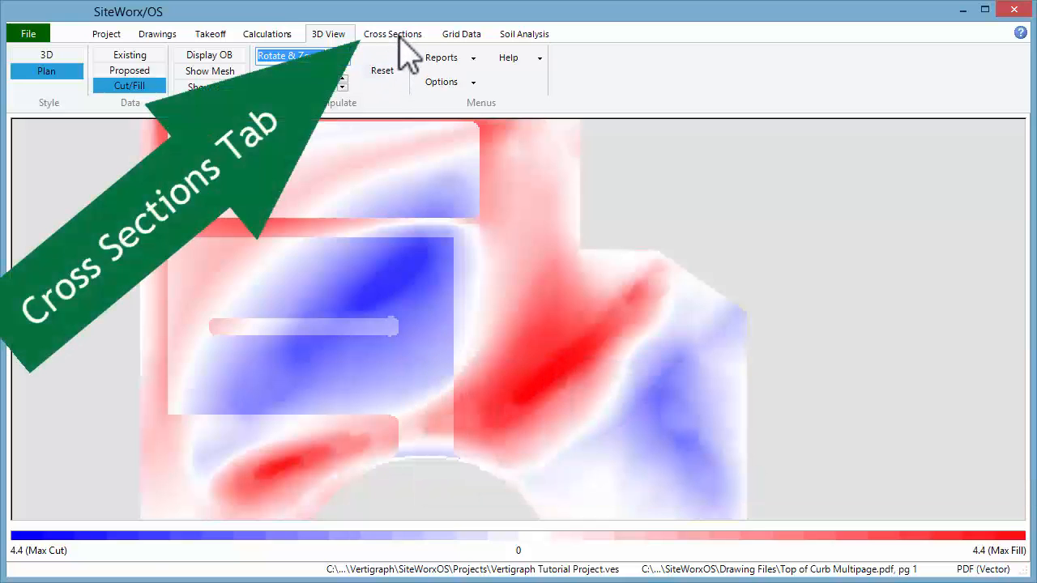
Examine the existing and proposed cross sections through the northwest corners of grid cells D2 and E4.
left_click(398, 36)
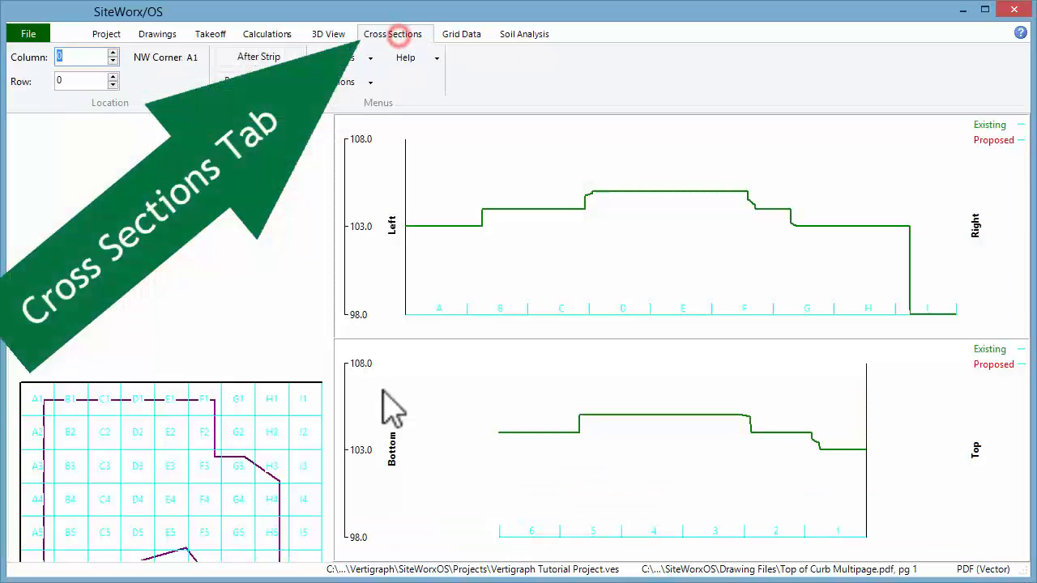
left_click(122, 417)
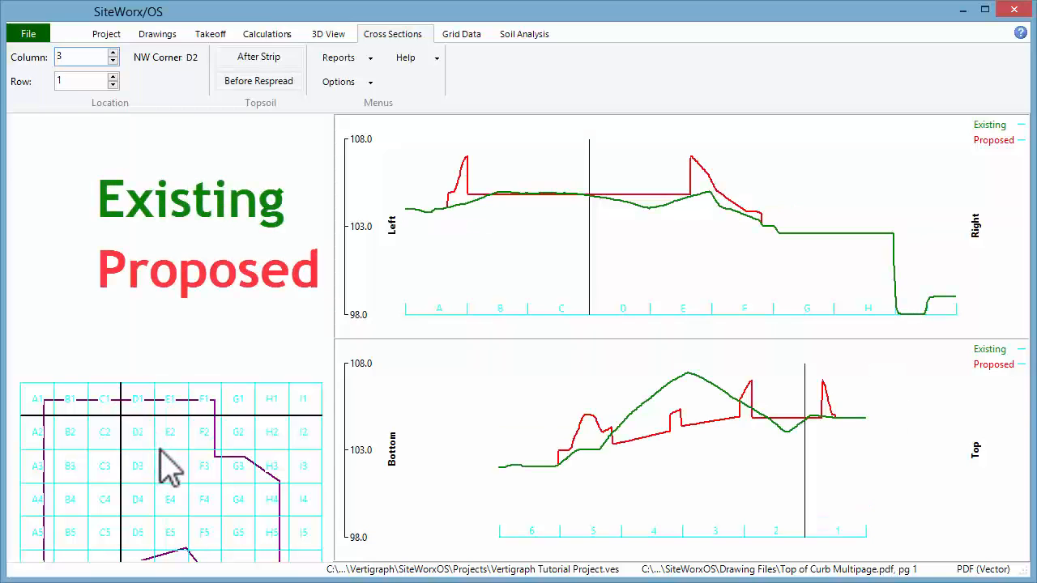
left_click(153, 484)
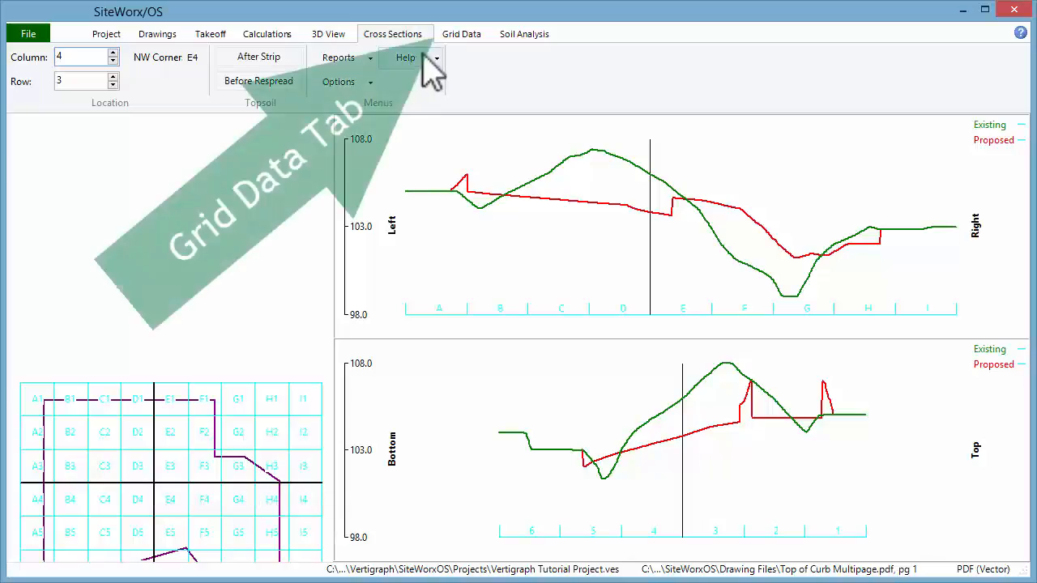
Review the cut/fill and stake values in the grid data and open its export.
left_click(445, 37)
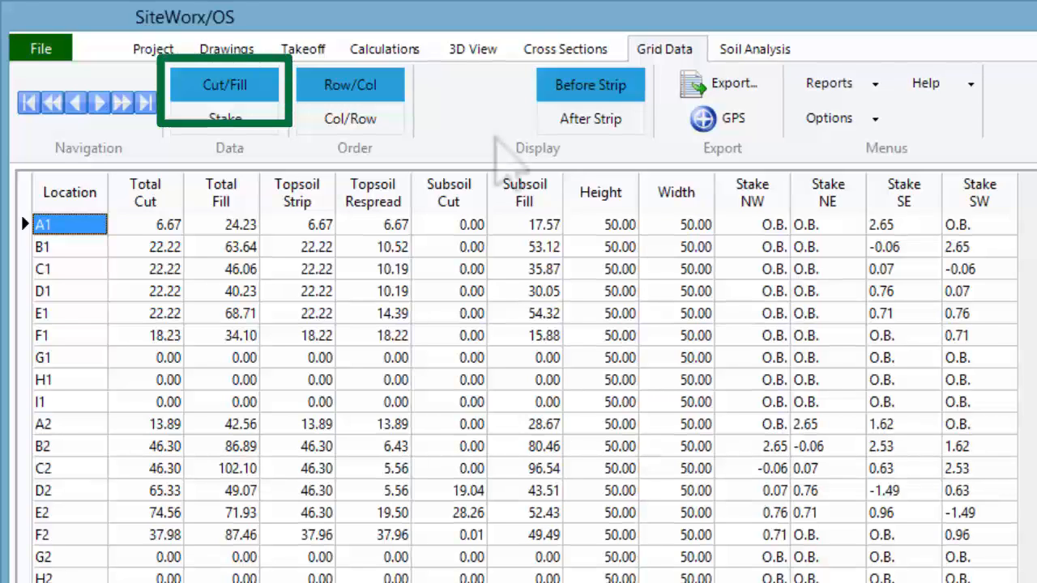
left_click(256, 128)
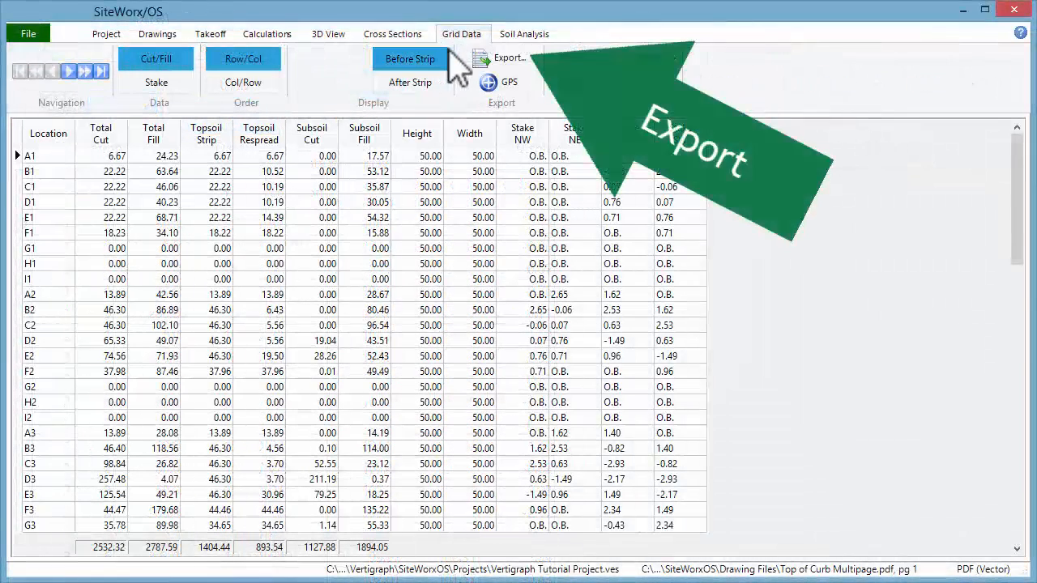
left_click(525, 59)
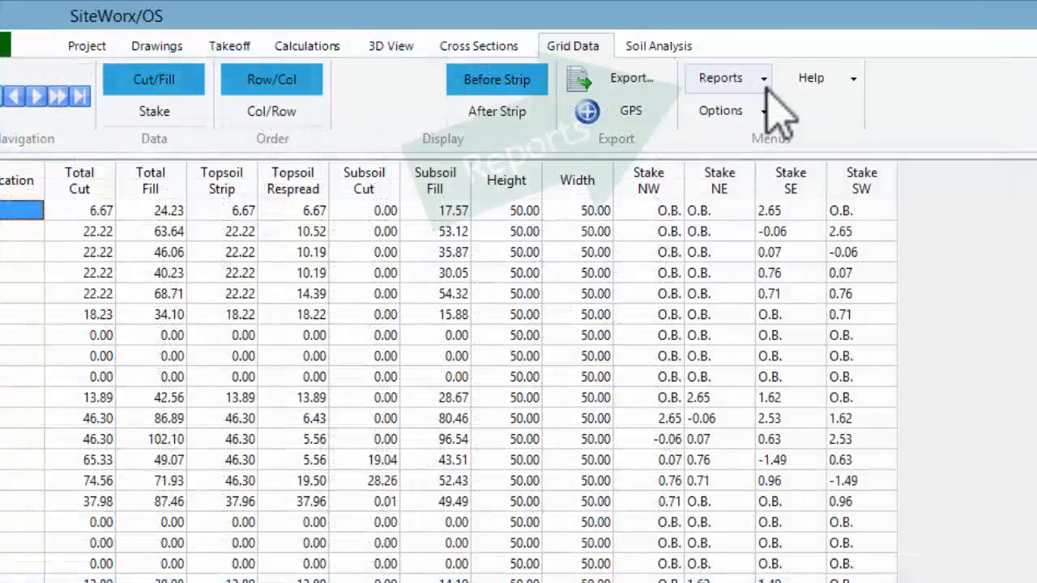
Preview the area report by layers for the material thicknesses and volumes.
left_click(764, 81)
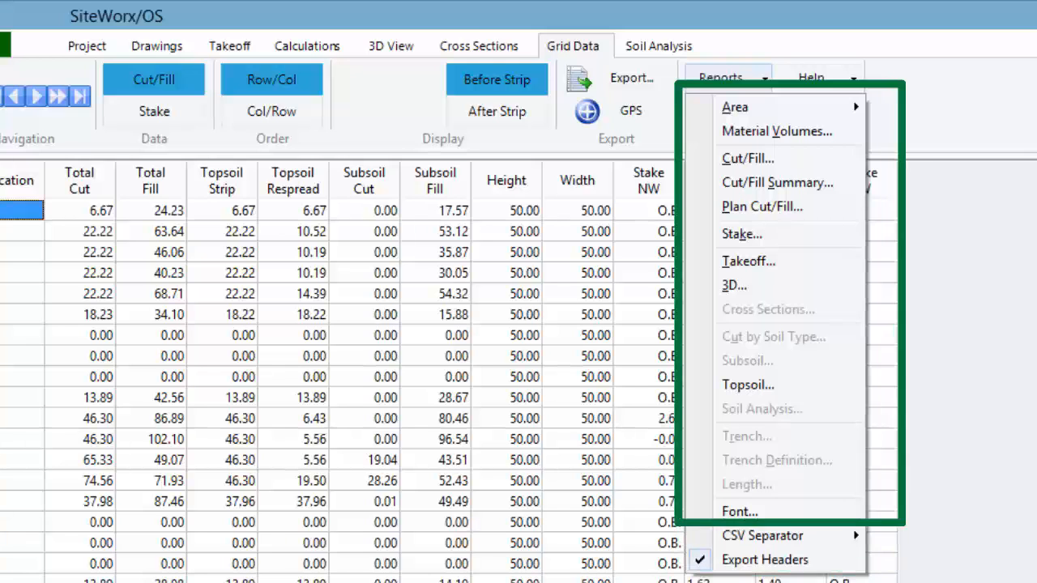
mouse_move(766, 103)
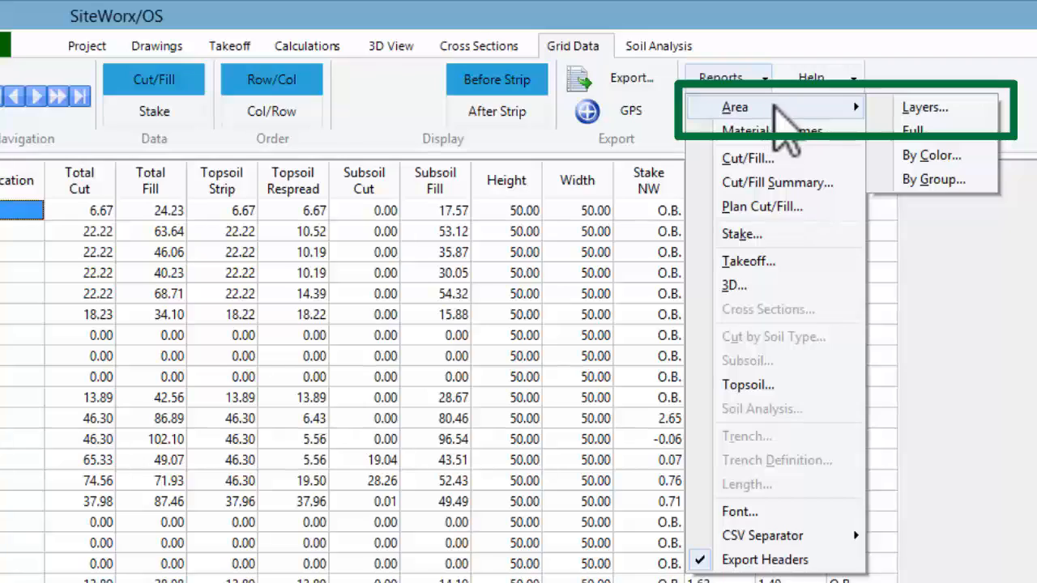
left_click(884, 108)
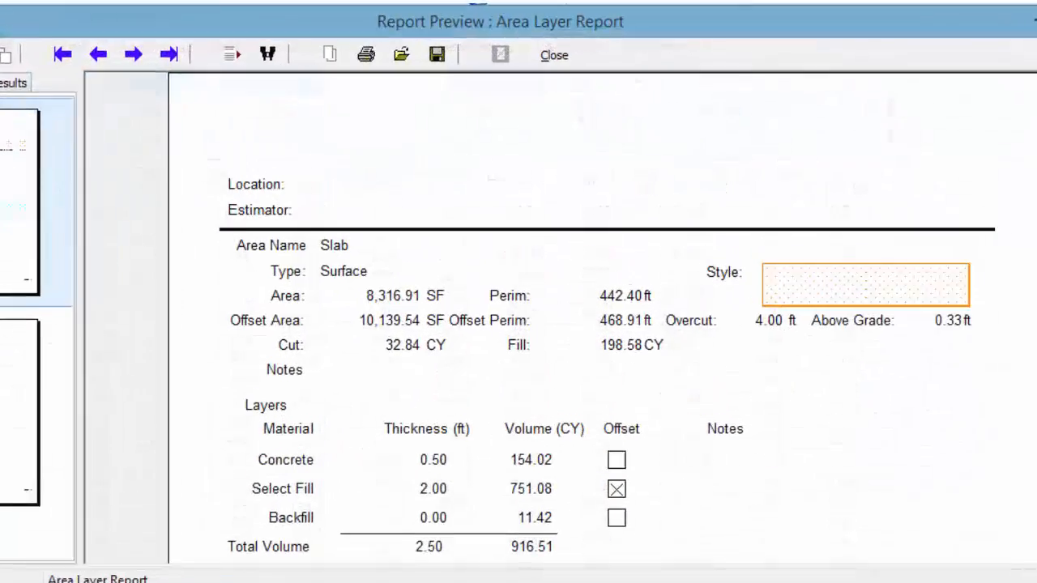